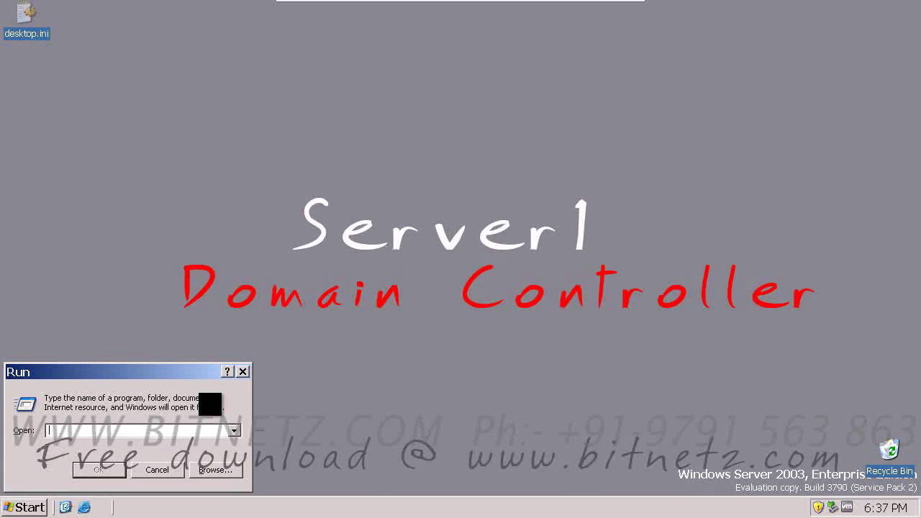
Step: Launch ntbackup and switch the Backup or Restore Wizard to Advanced Mode
text(ntbackup)
key(Return)
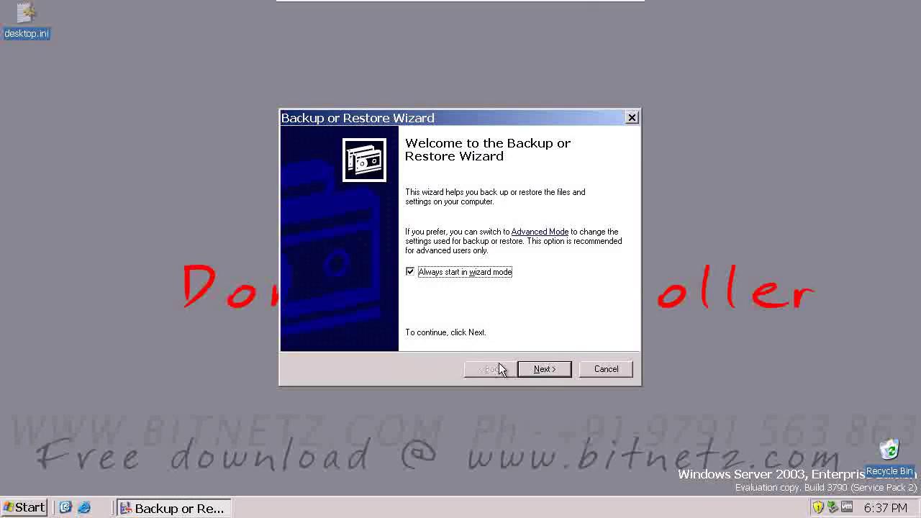
click(556, 370)
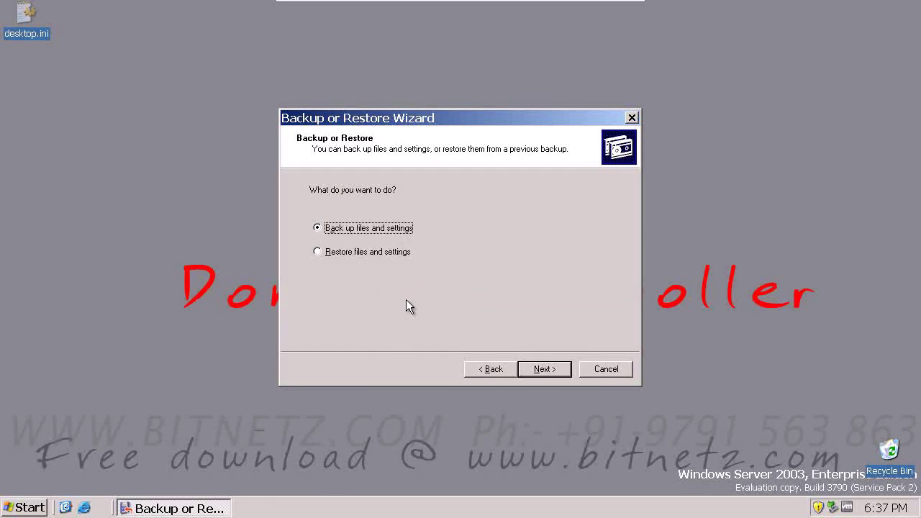
click(491, 369)
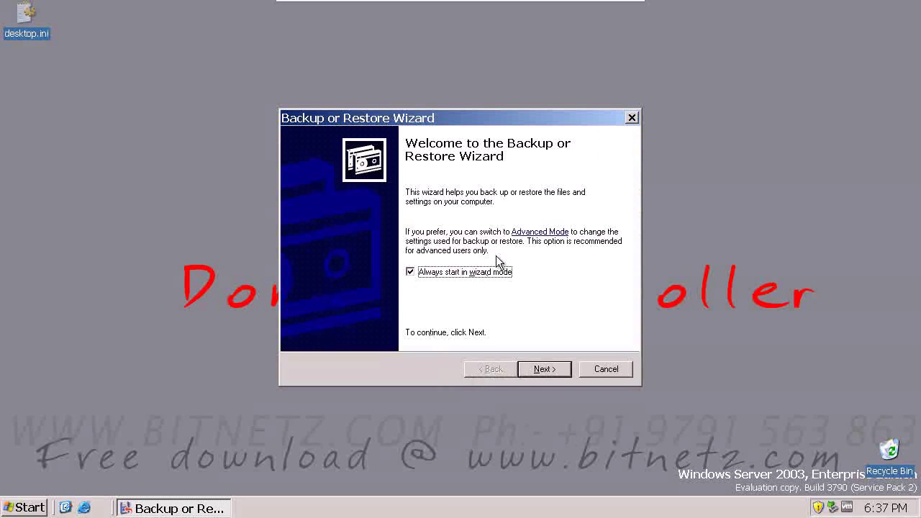
click(538, 232)
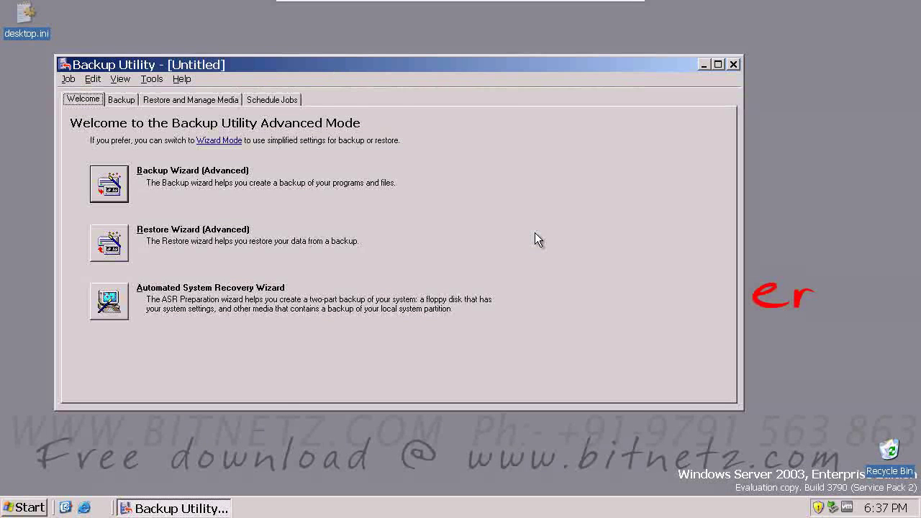
Step: Run the Automated System Recovery Wizard to back up the system to asrbackup.bkf on Local Disk (C:)
click(115, 300)
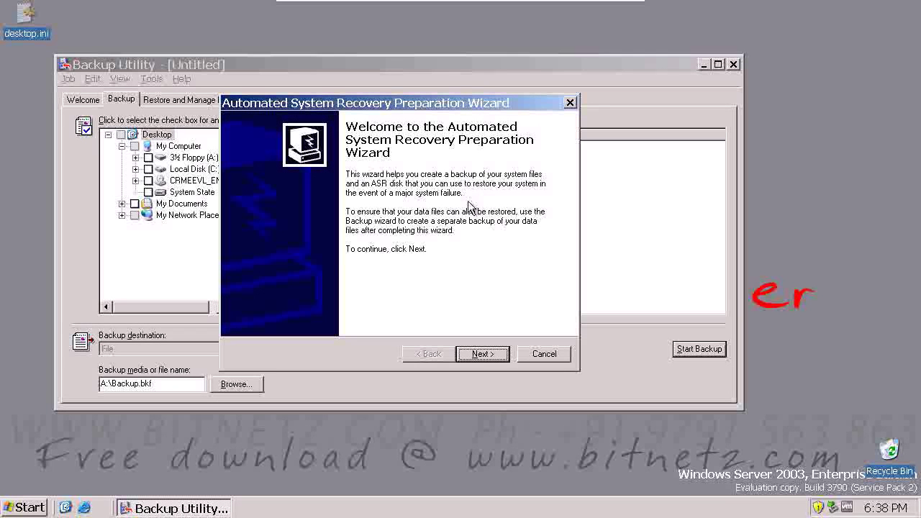
click(486, 356)
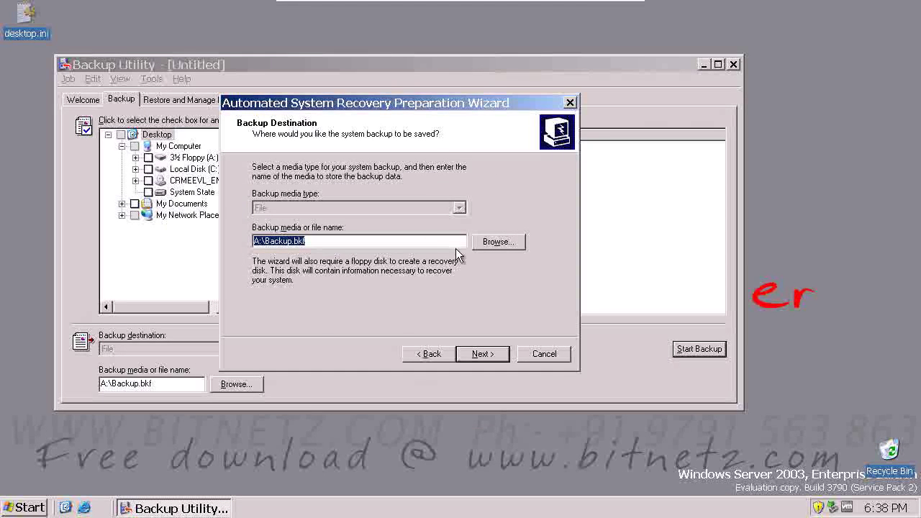
click(492, 245)
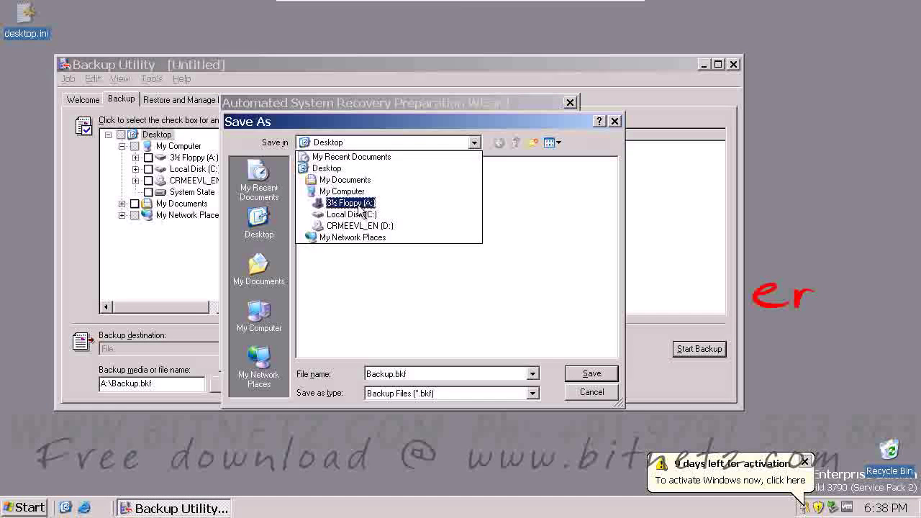
key(Down)
key(Return)
text(asrbac)
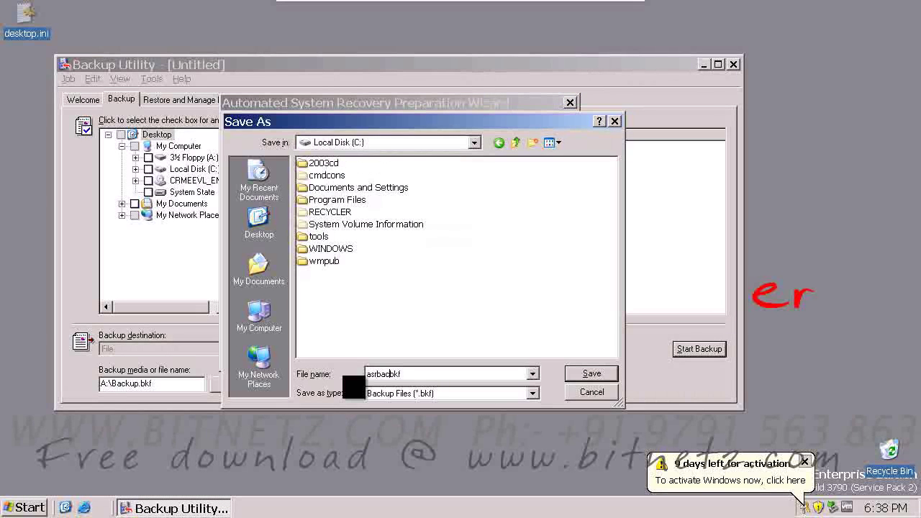
text(kup)
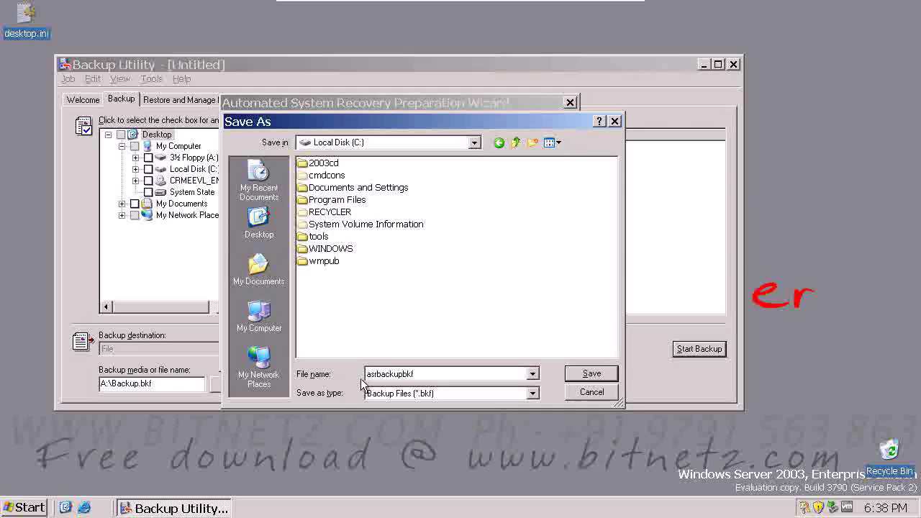
click(591, 373)
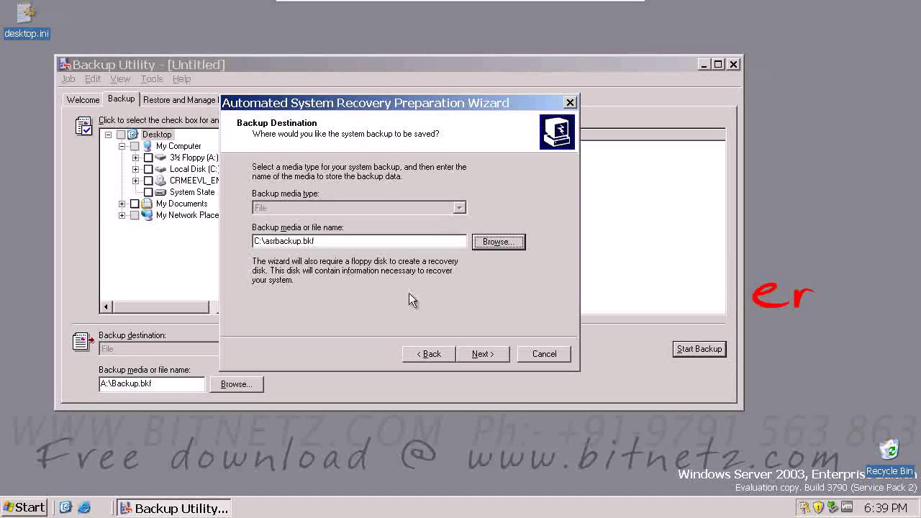
click(482, 354)
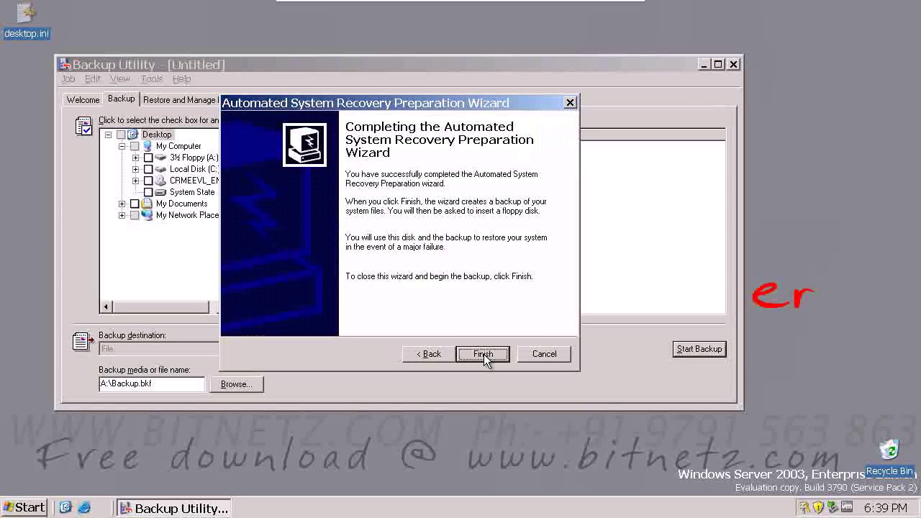
click(483, 354)
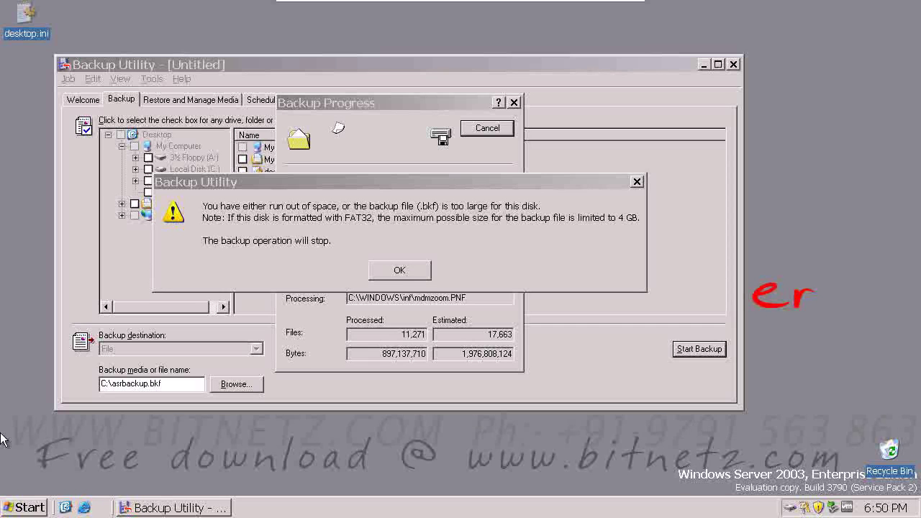
Step: Quick-format the 3½ Floppy (A:) with the FAT file system and dismiss the backup's out-of-space warning
click(25, 508)
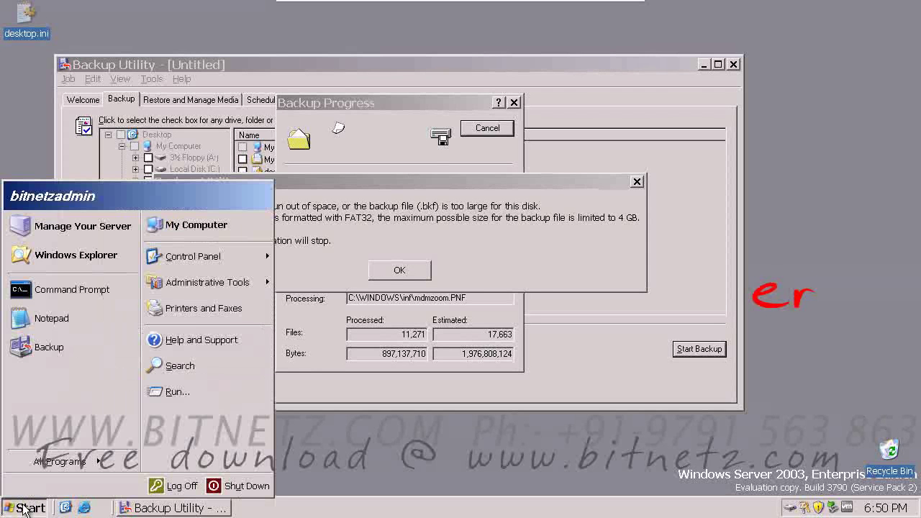
click(198, 220)
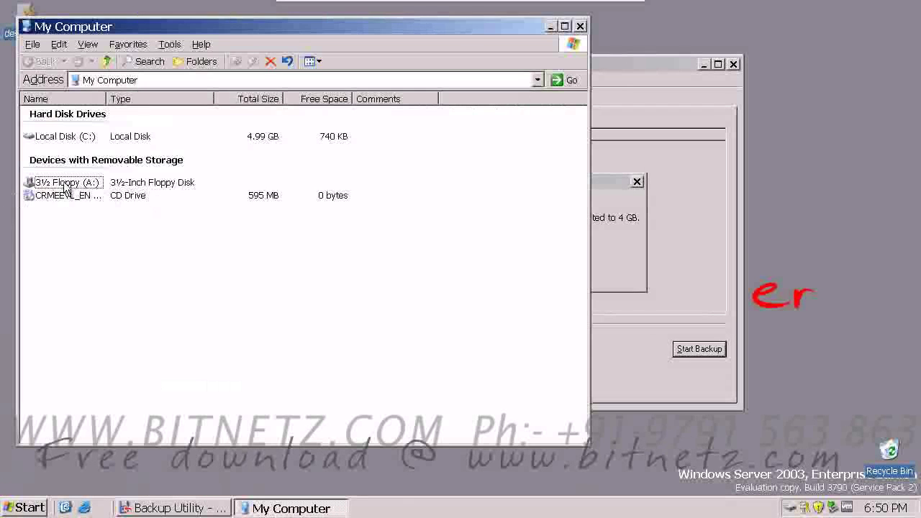
click(65, 184)
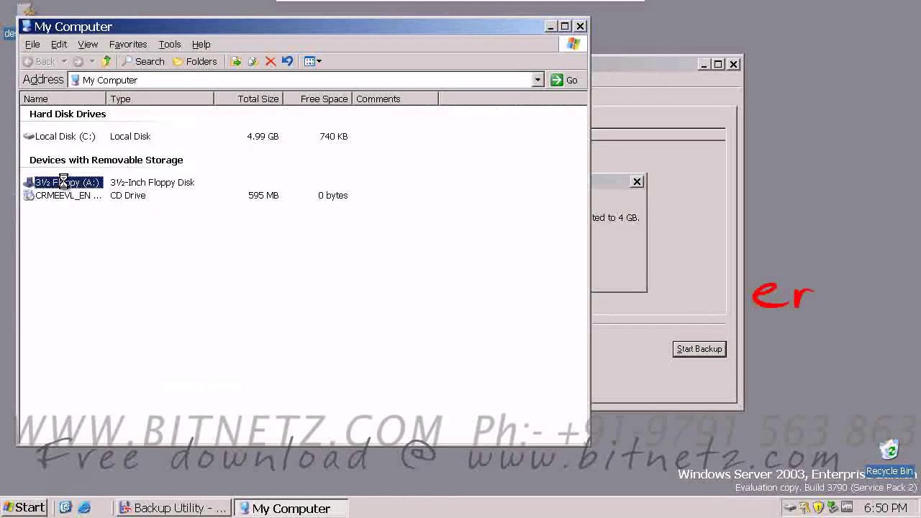
right_click(63, 180)
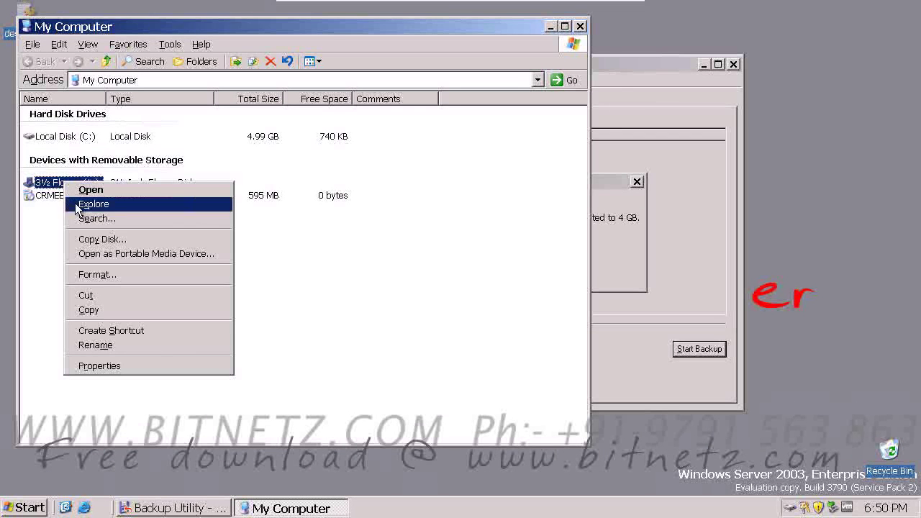
click(92, 276)
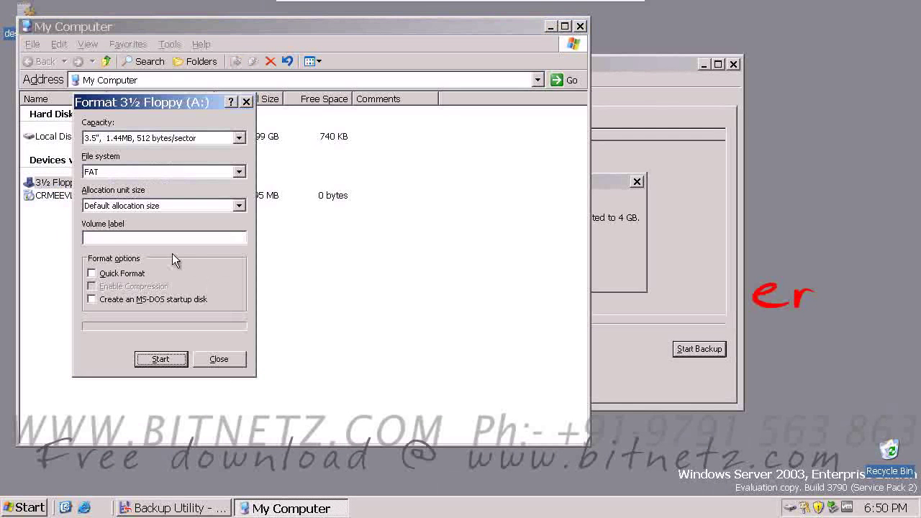
click(91, 273)
click(202, 172)
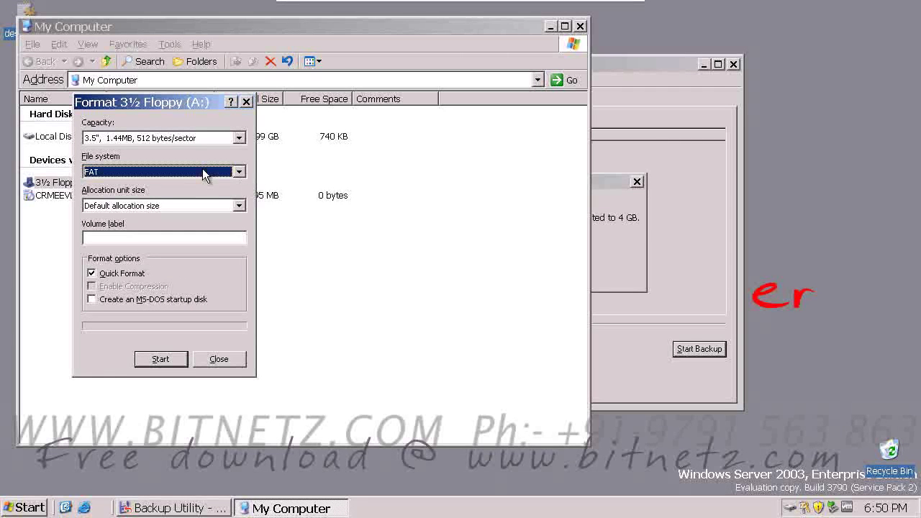
click(160, 360)
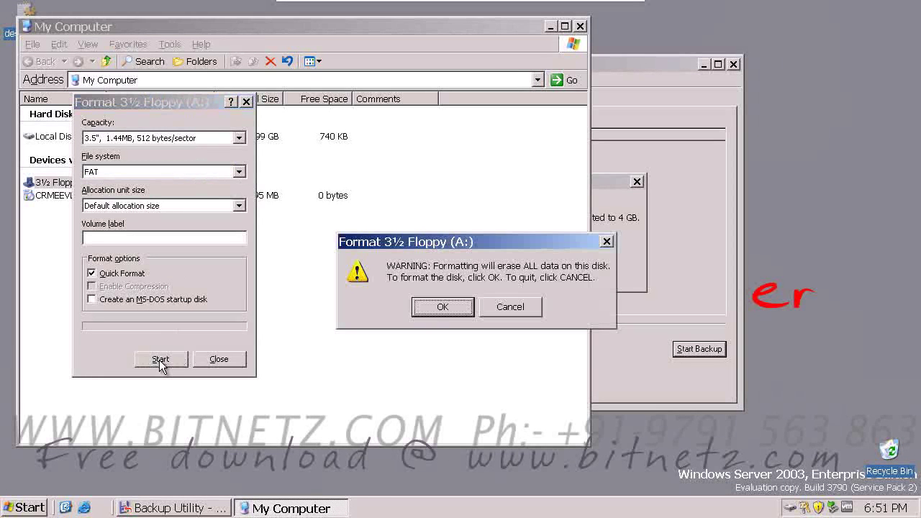
click(434, 305)
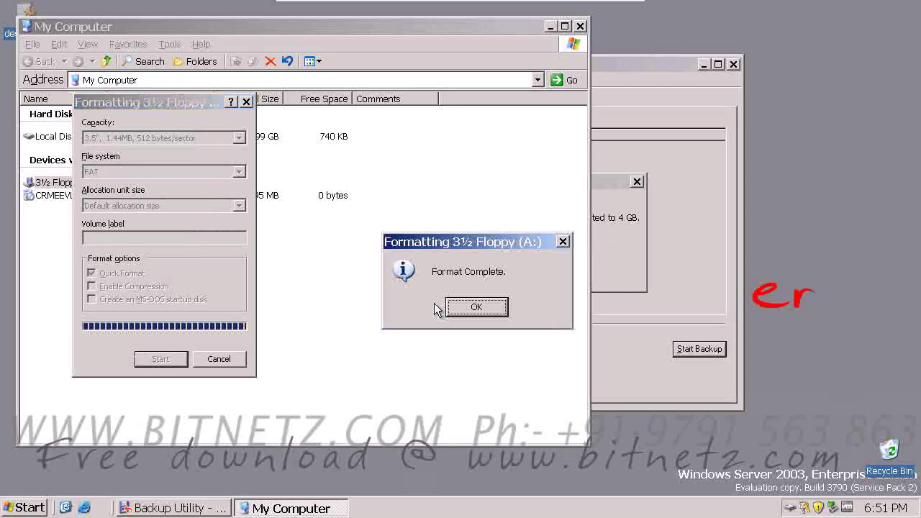
click(468, 308)
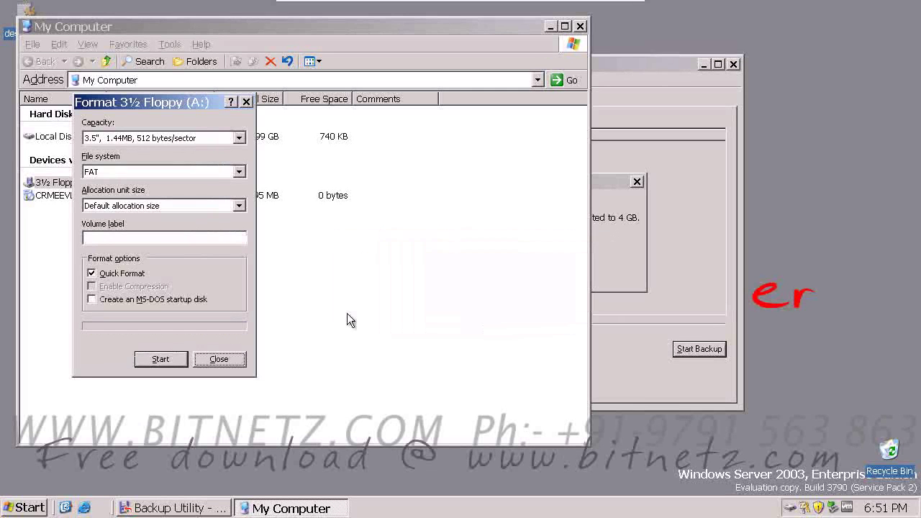
click(219, 359)
key(alt+F4)
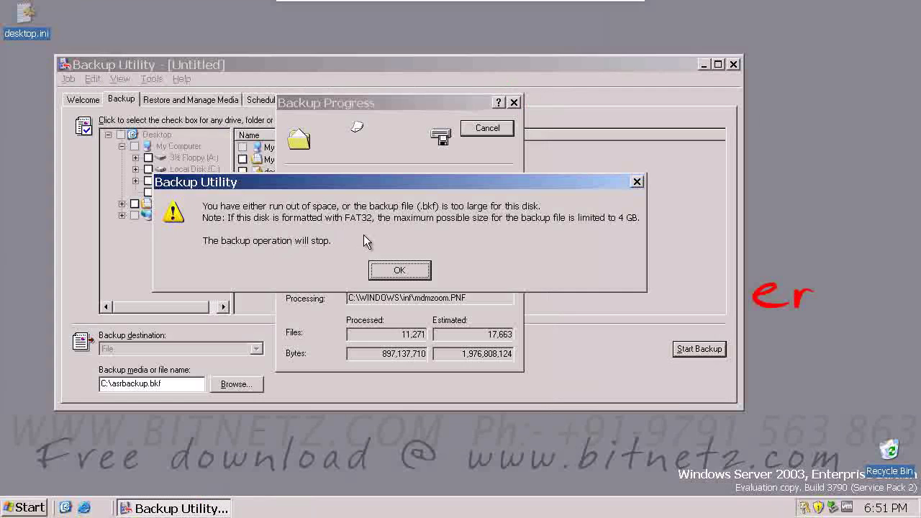
click(399, 271)
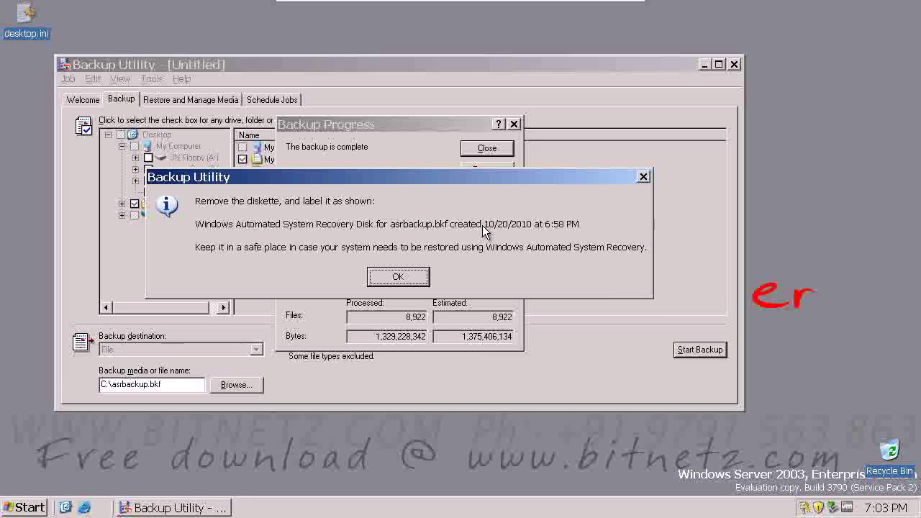
Step: Examine the recovery files on the 3½ Floppy (A:), including the contents of setup.log
click(28, 508)
click(216, 231)
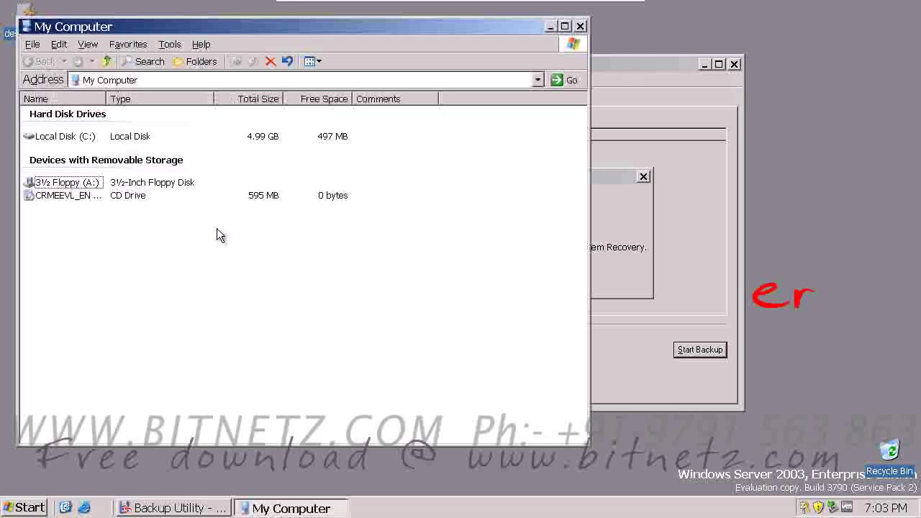
double_click(72, 185)
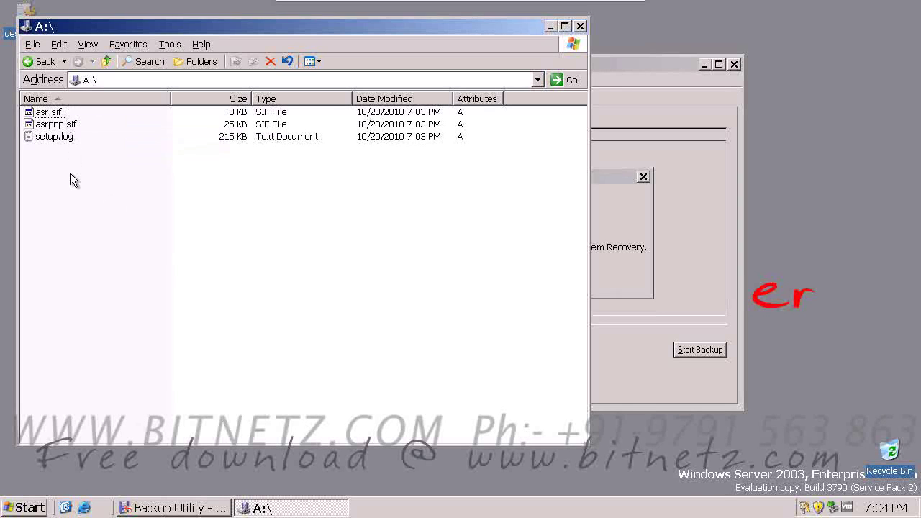
right_click(56, 136)
click(81, 144)
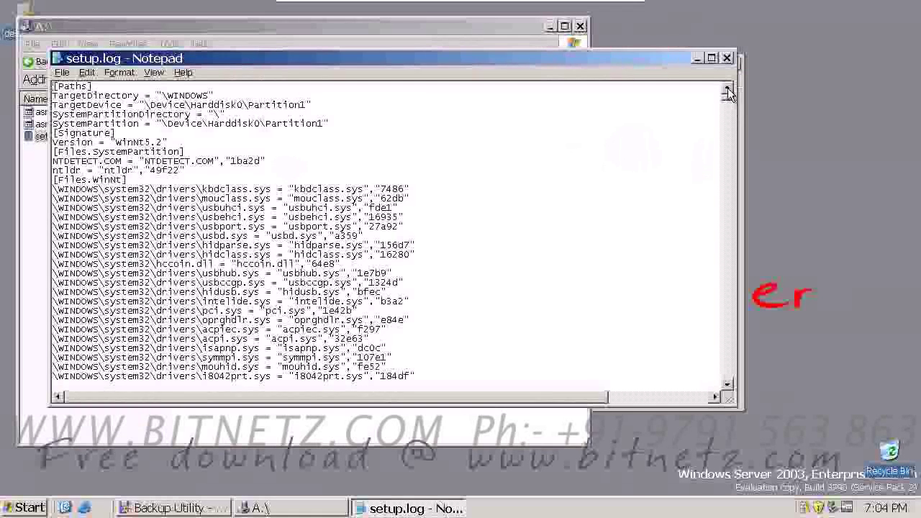
click(728, 58)
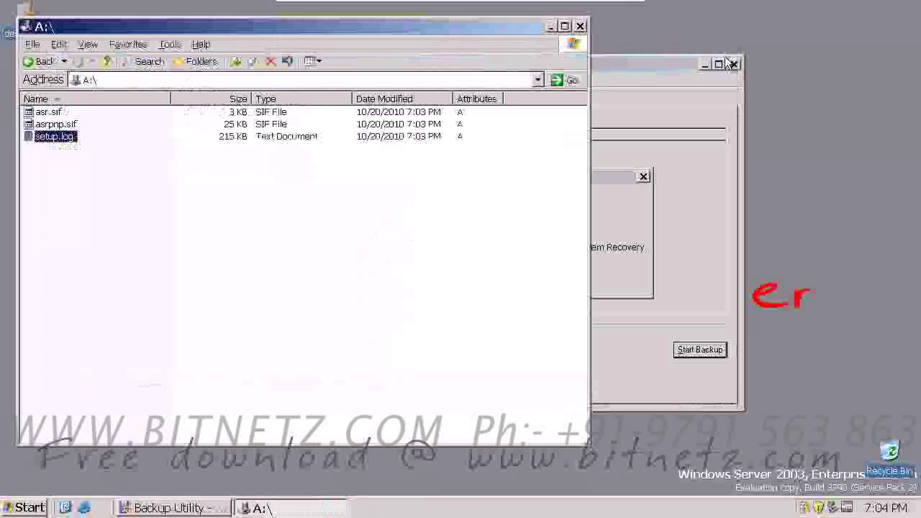
click(581, 26)
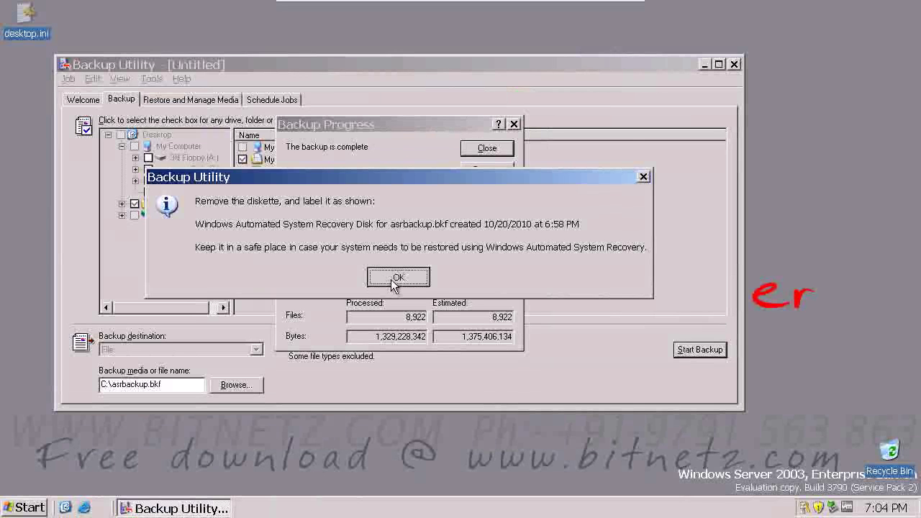
Step: Acknowledge the recovery diskette message and close the backup progress report and the Backup Utility
click(394, 278)
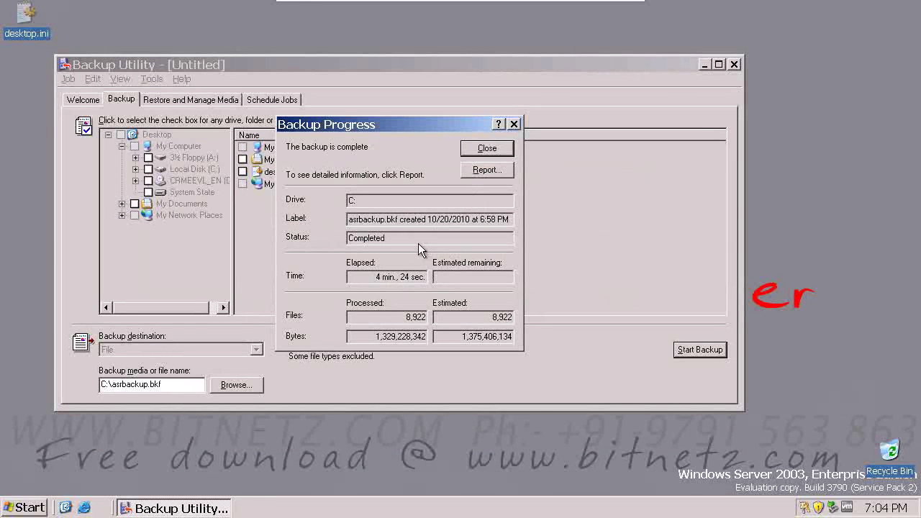
click(487, 147)
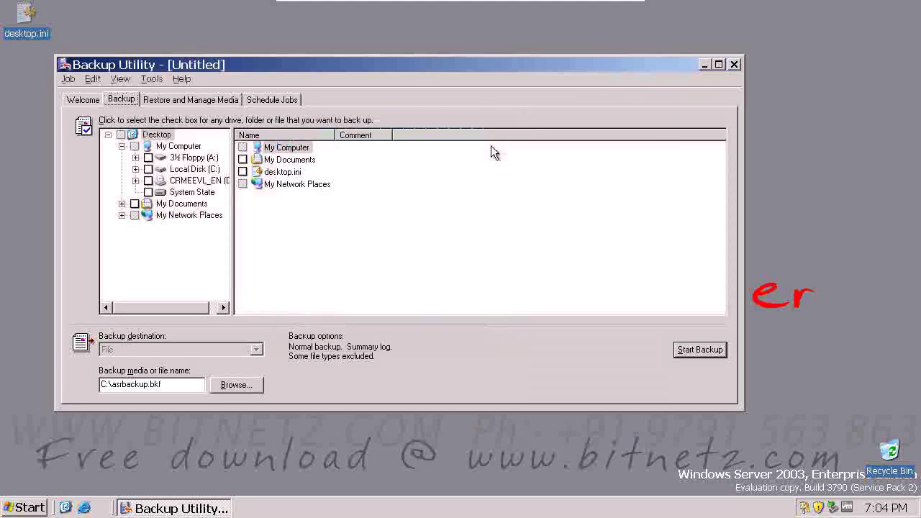
click(736, 63)
Step: Check the asrbackup.bkf backup file and its size on Local Disk (C:)
click(30, 508)
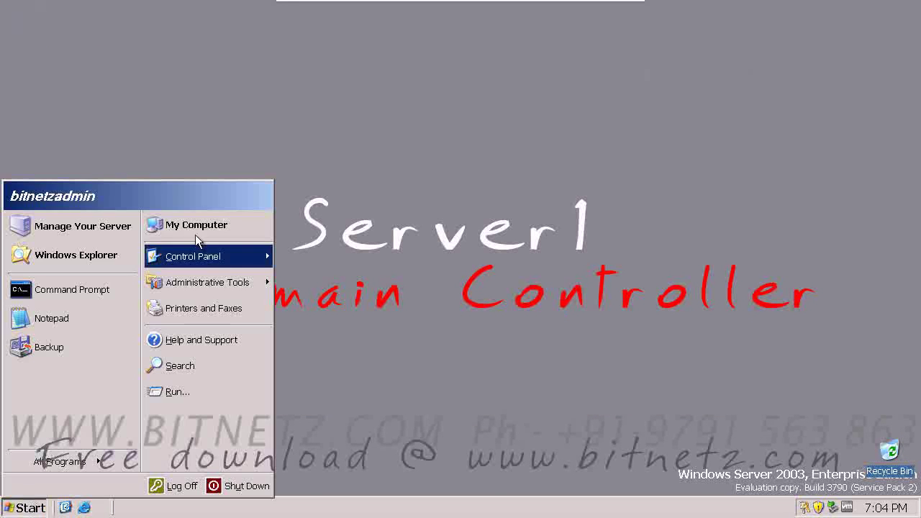
click(202, 225)
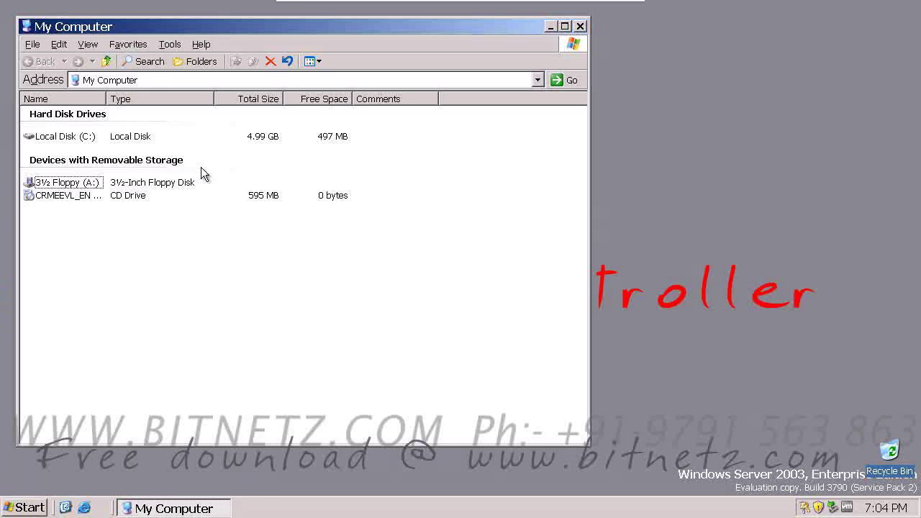
double_click(49, 136)
mouse_move(66, 181)
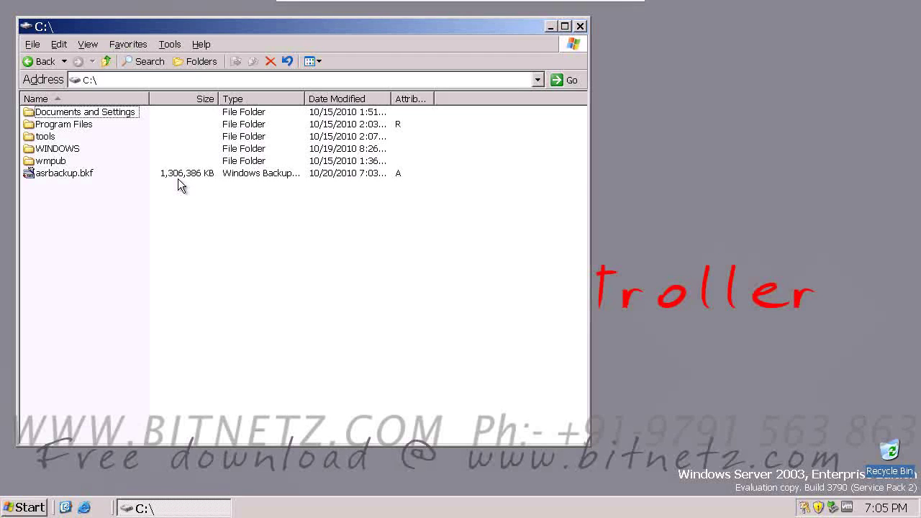
click(85, 174)
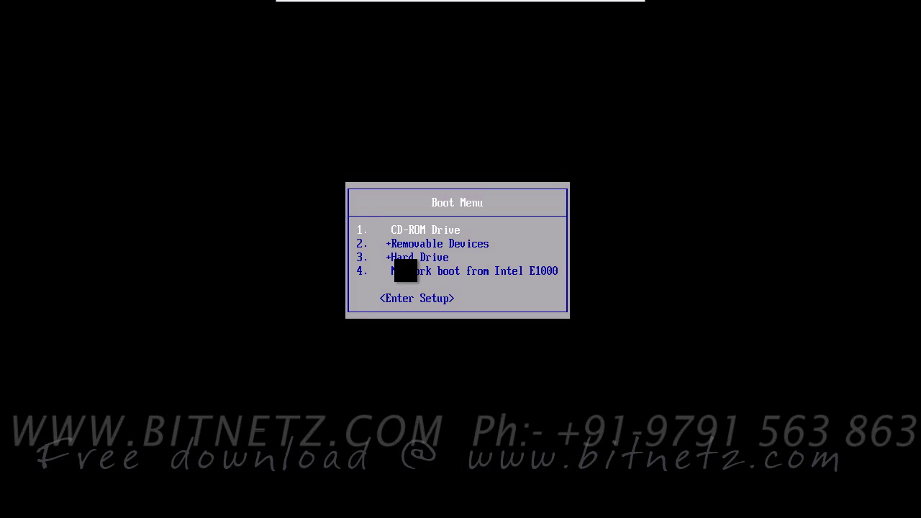
Step: Boot the server from the CD-ROM drive and start Automated System Recovery in Windows Setup
key(Return)
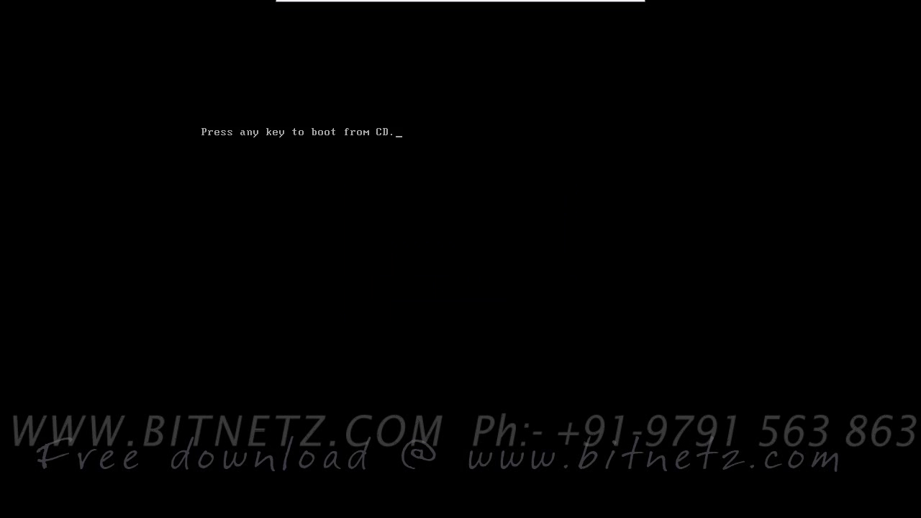
key(Return)
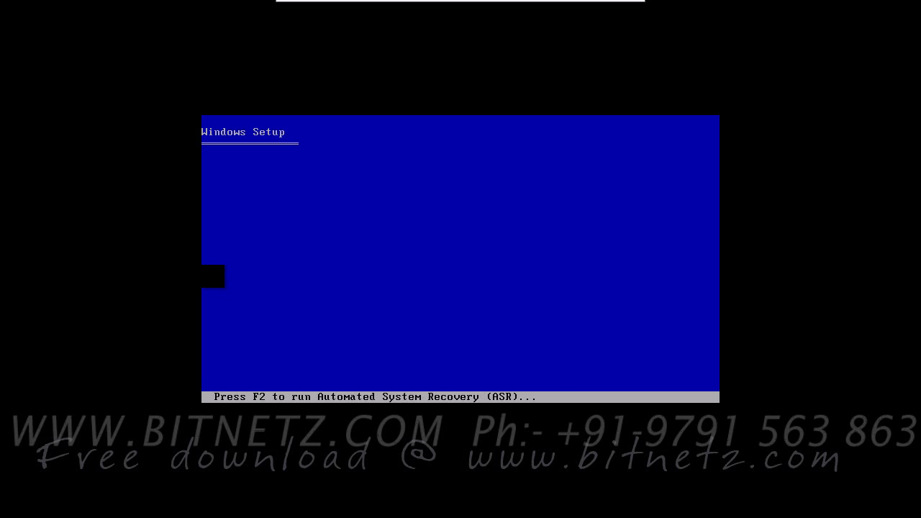
key(F2)
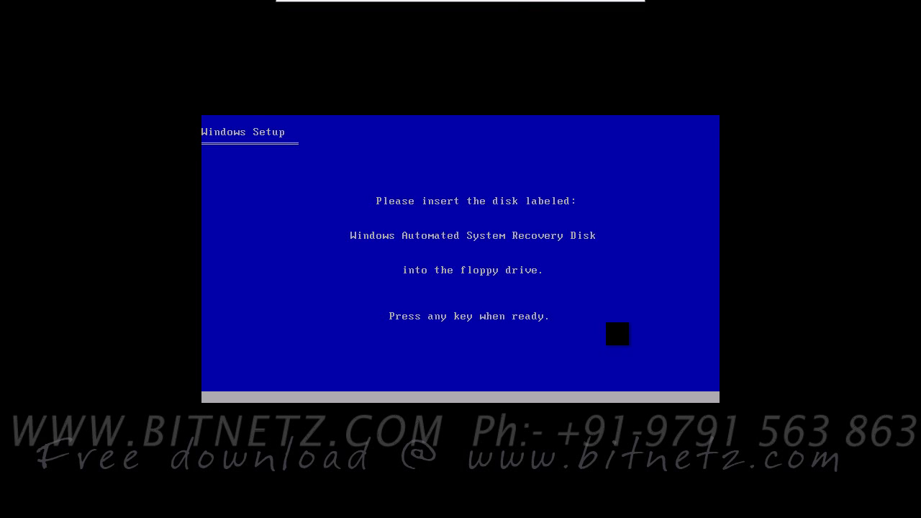
Step: Continue Setup with the Windows Automated System Recovery Disk, restart the computer, and pass the recovery wizard's welcome page
key(Return)
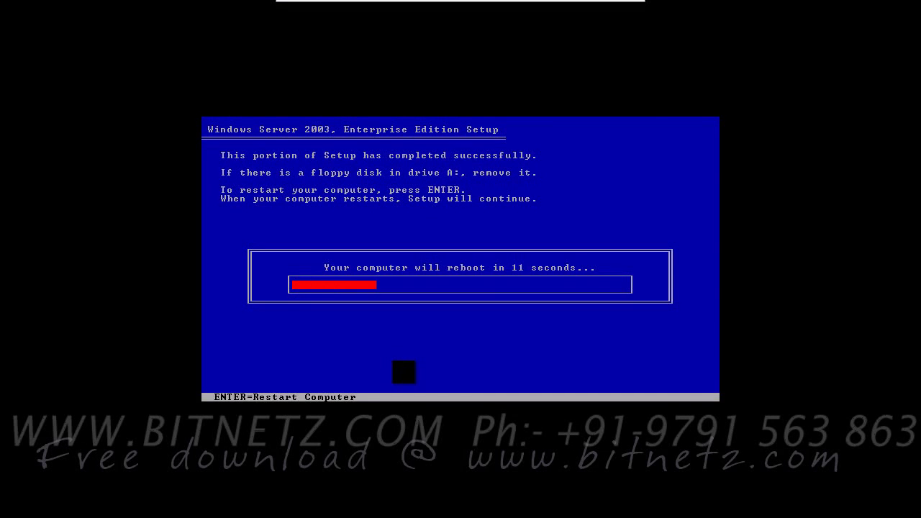
key(Return)
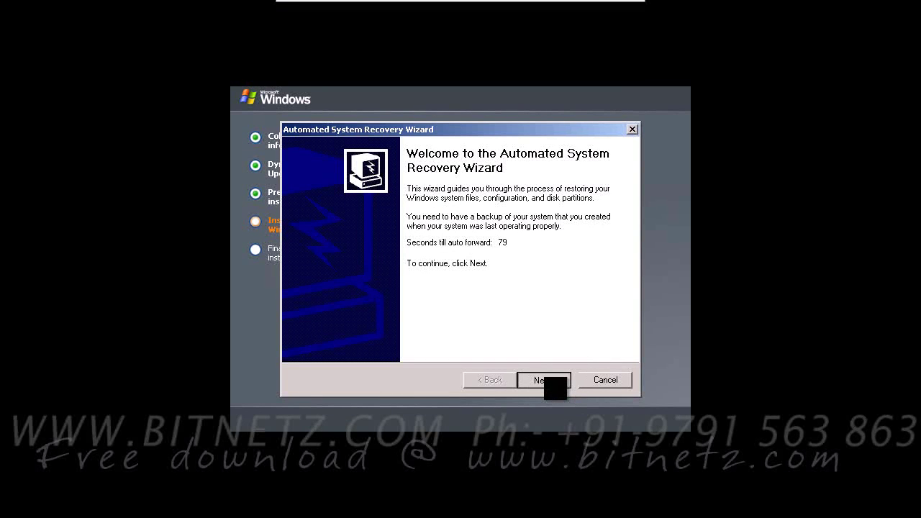
key(Return)
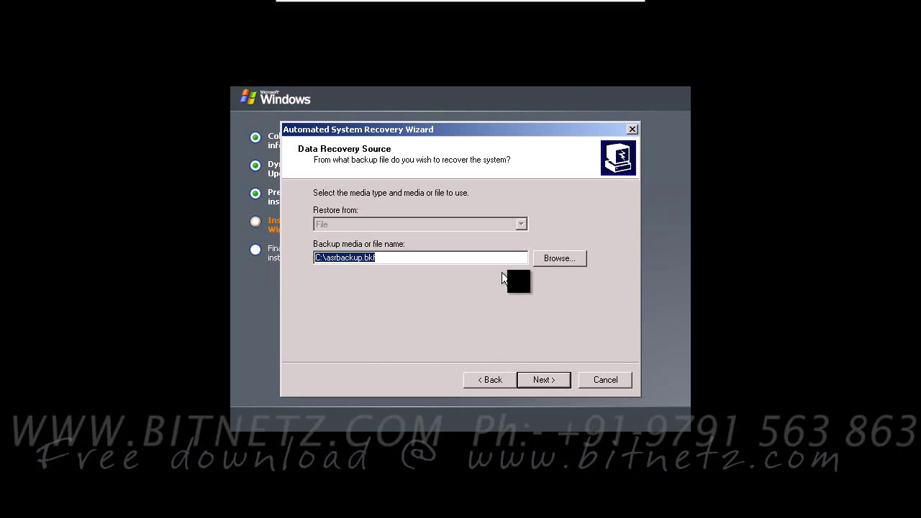
click(561, 266)
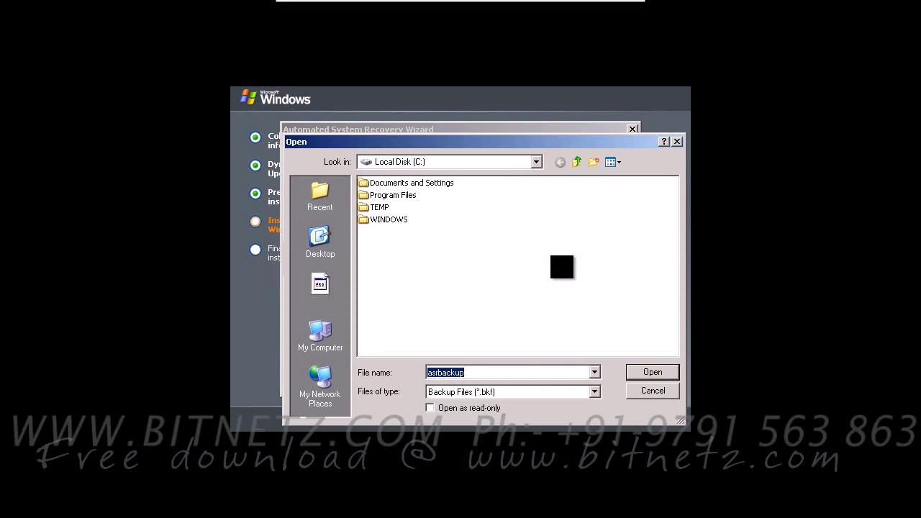
click(508, 166)
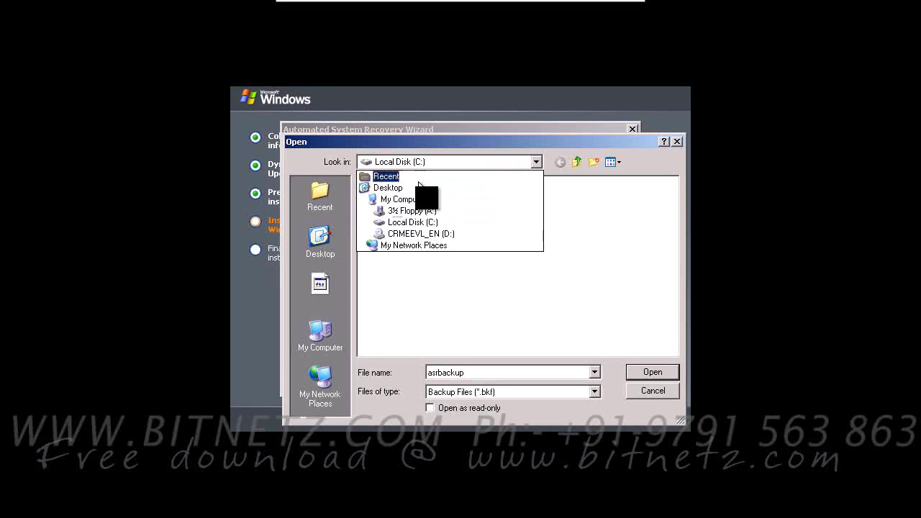
click(421, 234)
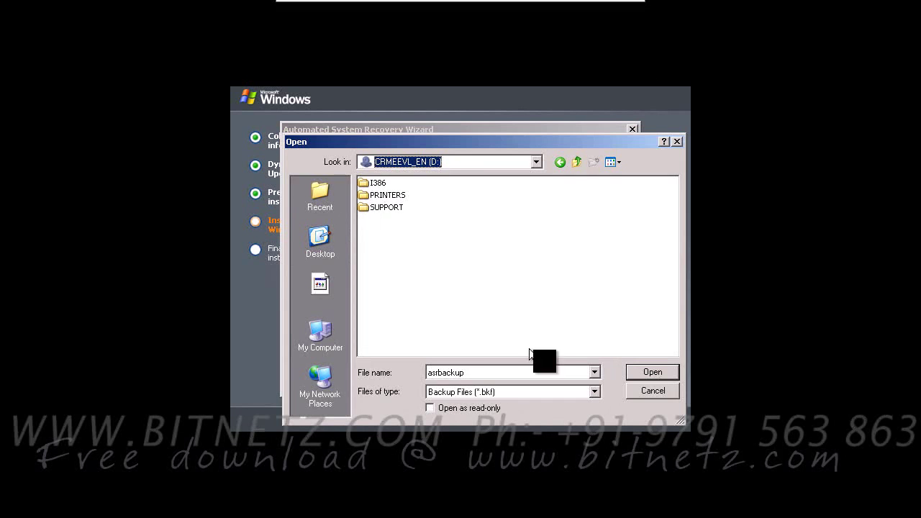
click(653, 390)
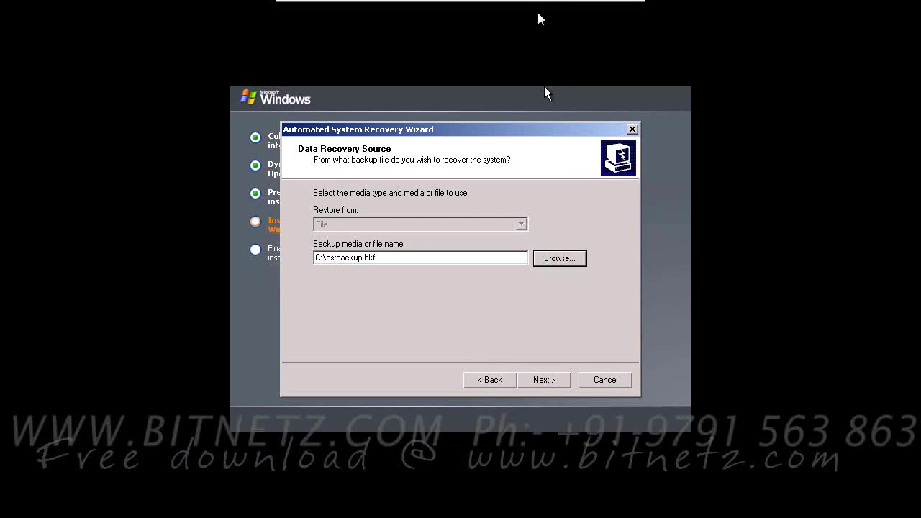
Step: Copy the asrbackup file from the 20101021_0737 (D:) disc to the root of Local Disk (C:)
click(561, 259)
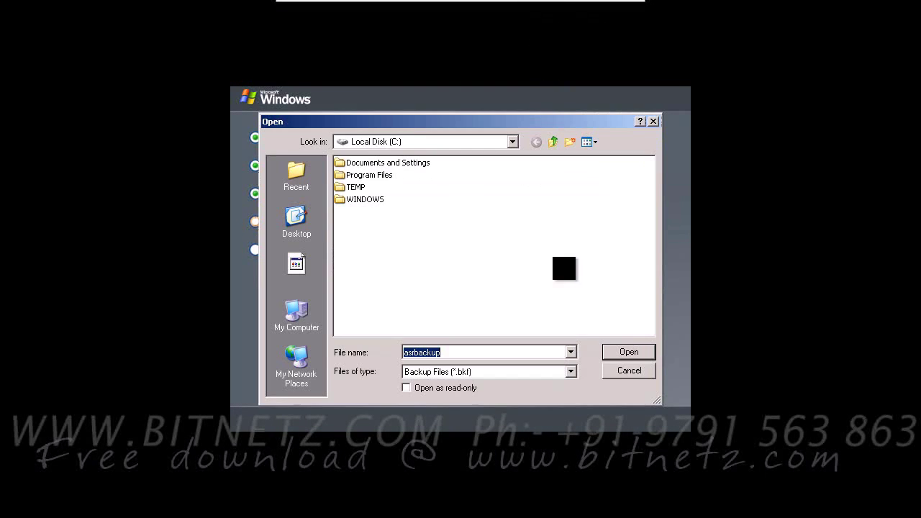
click(447, 142)
click(417, 214)
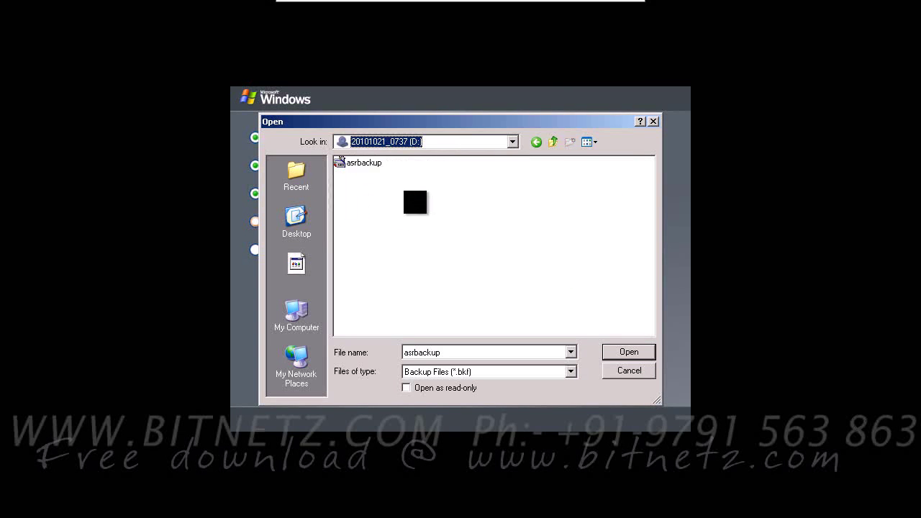
click(353, 162)
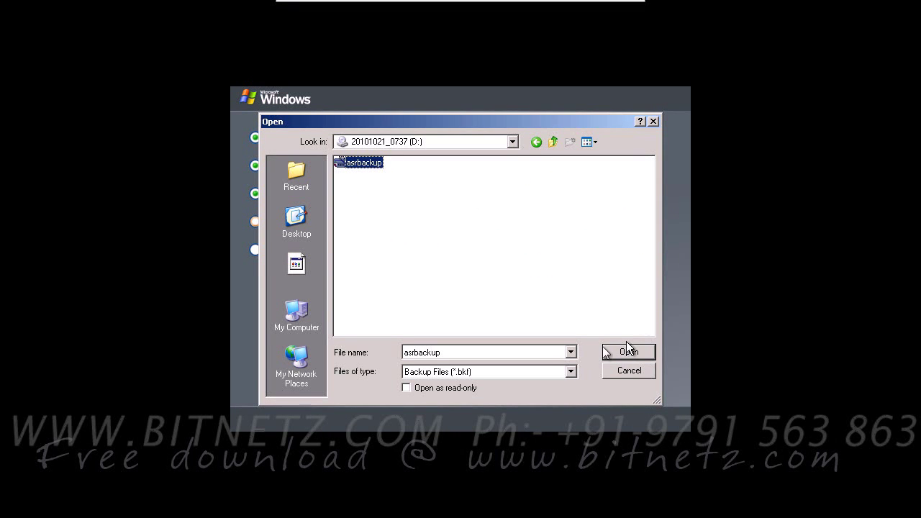
click(374, 163)
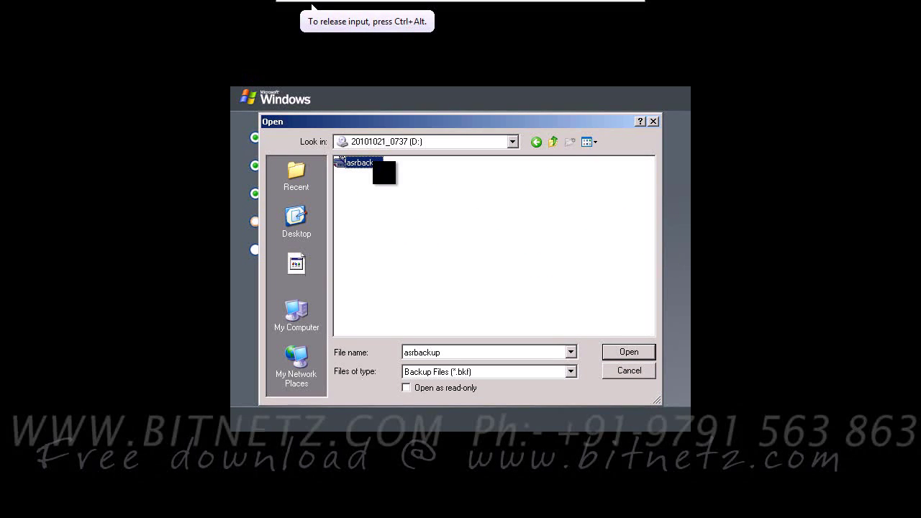
right_click(373, 162)
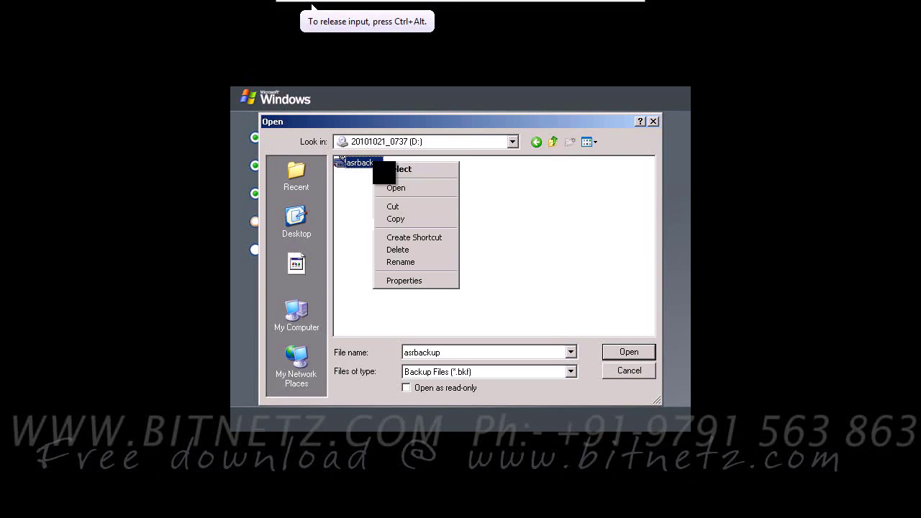
click(408, 219)
click(512, 141)
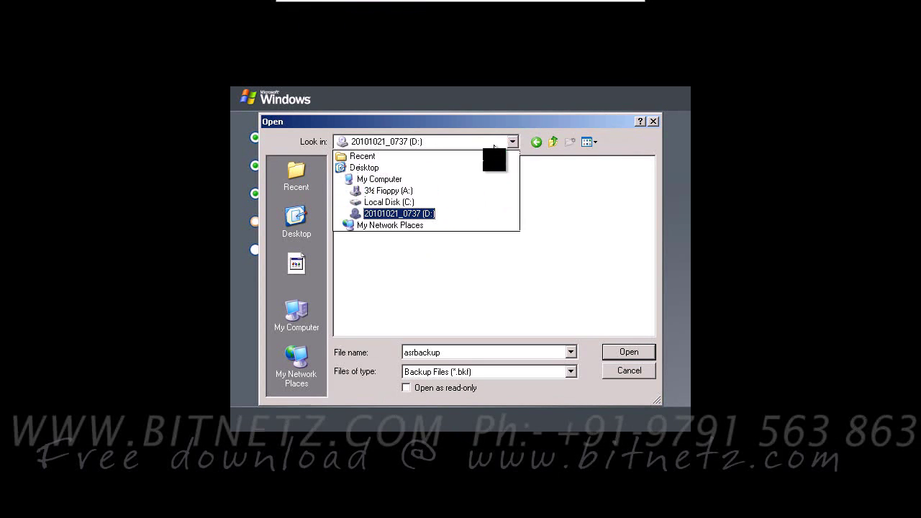
click(398, 202)
right_click(398, 233)
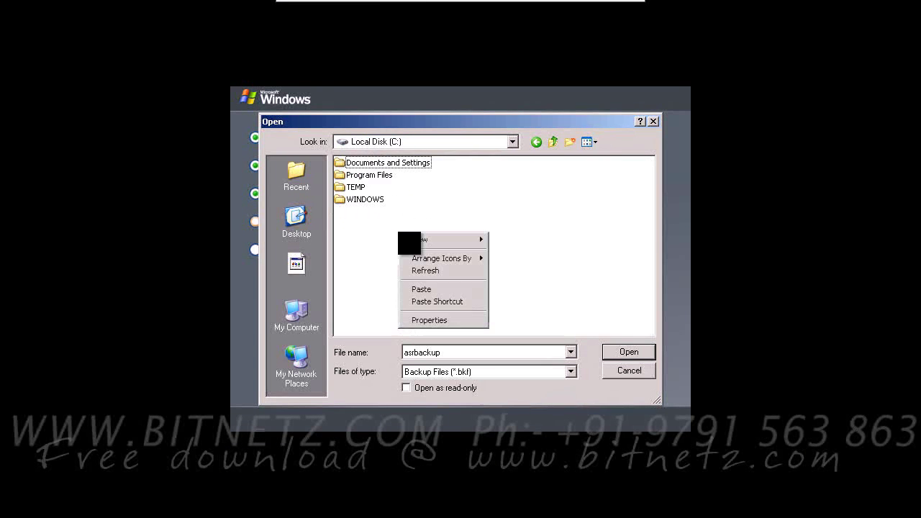
click(422, 289)
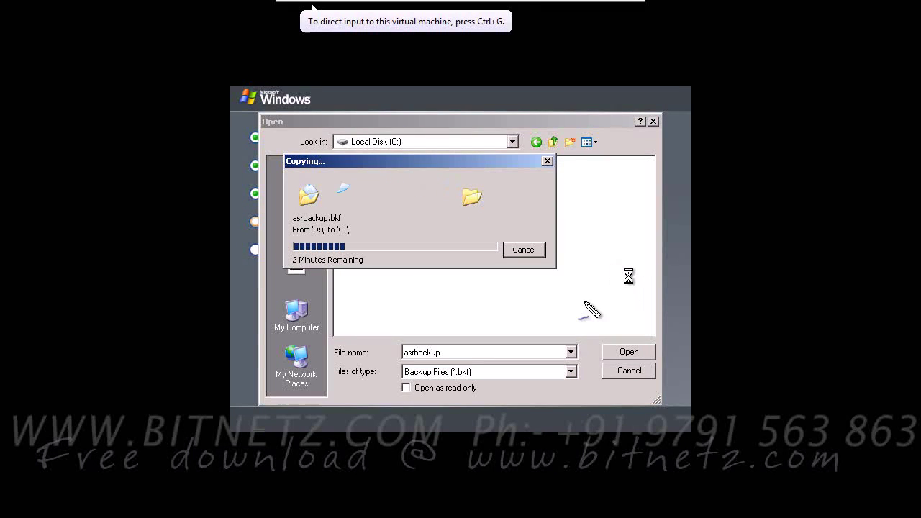
mouse_move(523, 281)
mouse_down()
mouse_move(518, 294)
mouse_move(606, 290)
mouse_move(626, 298)
mouse_up()
click(530, 292)
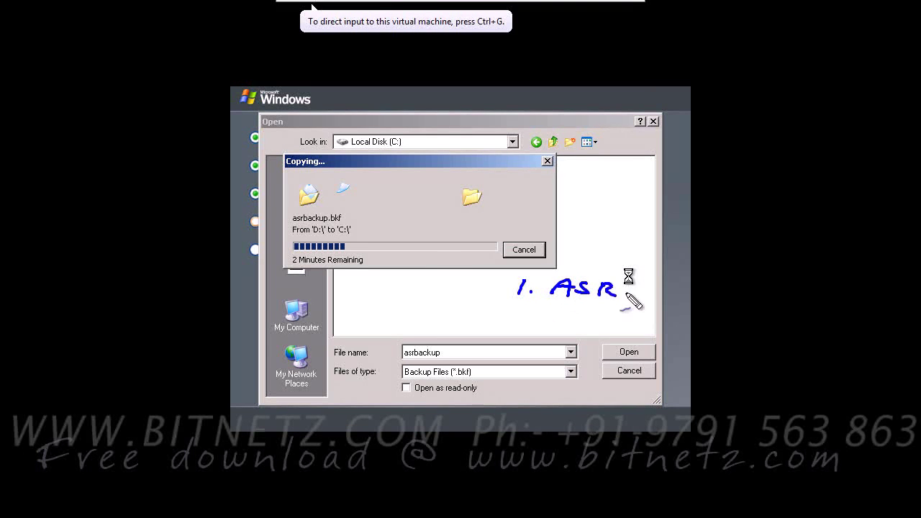
mouse_move(388, 276)
mouse_down()
mouse_move(445, 302)
mouse_move(387, 278)
mouse_move(416, 284)
mouse_up()
mouse_move(478, 291)
mouse_down()
mouse_move(449, 293)
mouse_move(457, 302)
mouse_move(496, 291)
mouse_move(512, 332)
mouse_move(594, 332)
mouse_move(633, 321)
mouse_move(635, 333)
mouse_up()
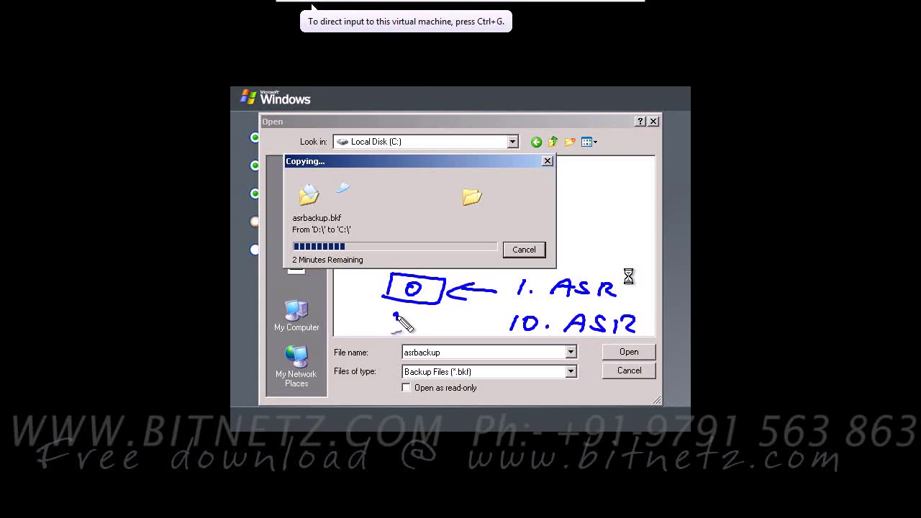
mouse_move(395, 335)
mouse_down()
mouse_move(454, 318)
mouse_move(428, 340)
mouse_move(396, 337)
mouse_move(427, 323)
mouse_up()
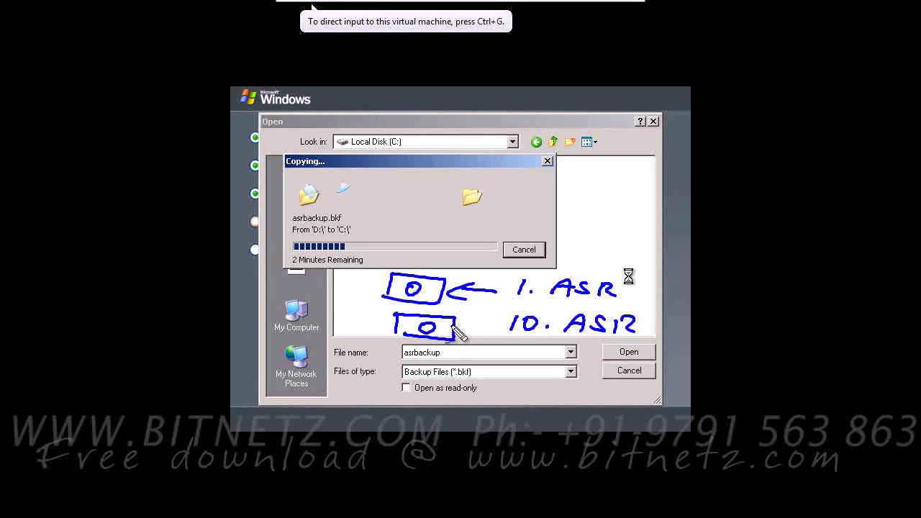
drag(512, 331, 458, 331)
drag(474, 323, 476, 333)
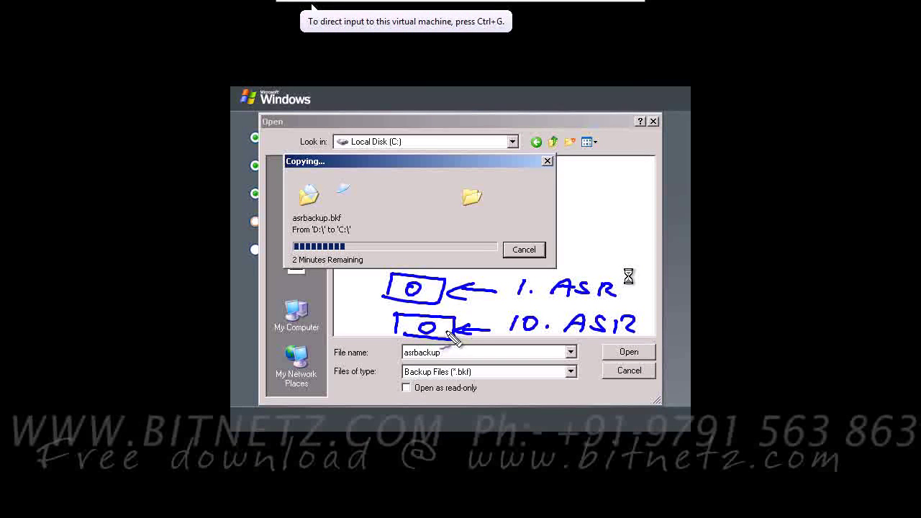
drag(578, 274, 627, 260)
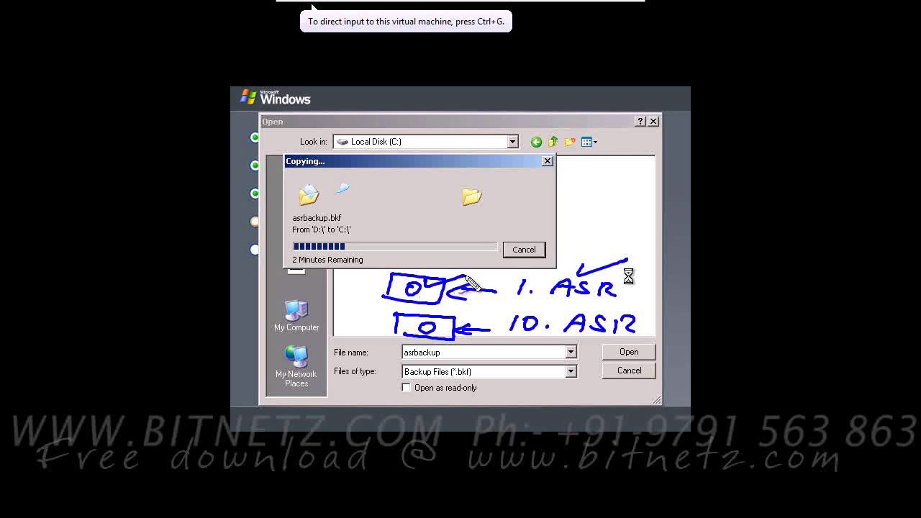
drag(646, 332, 676, 325)
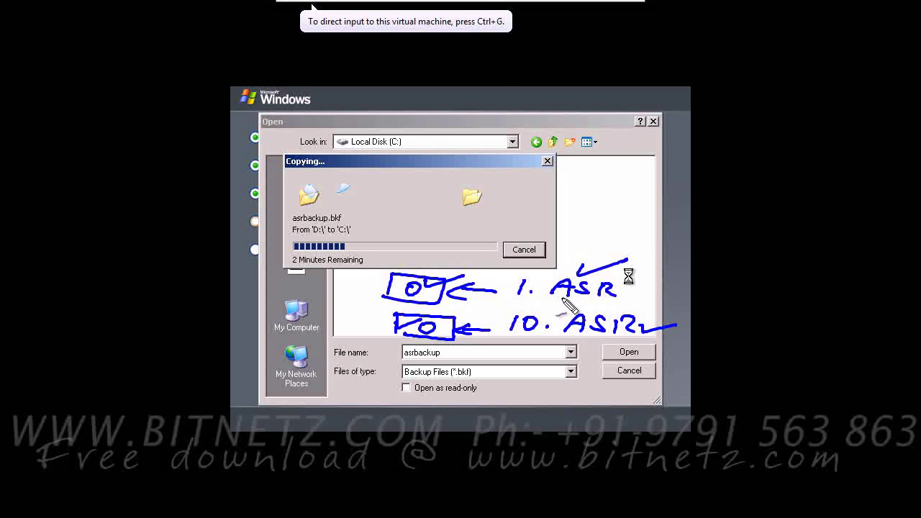
drag(608, 292, 699, 292)
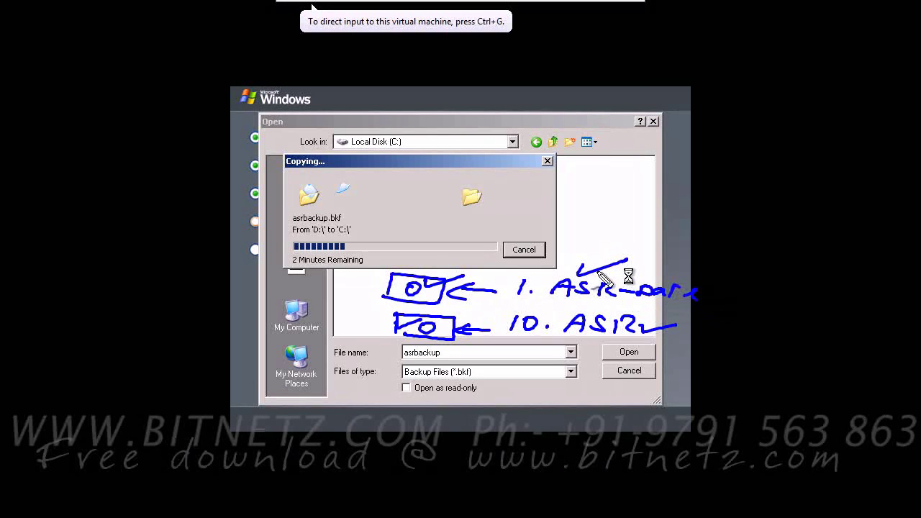
drag(376, 283, 400, 282)
drag(348, 295, 426, 288)
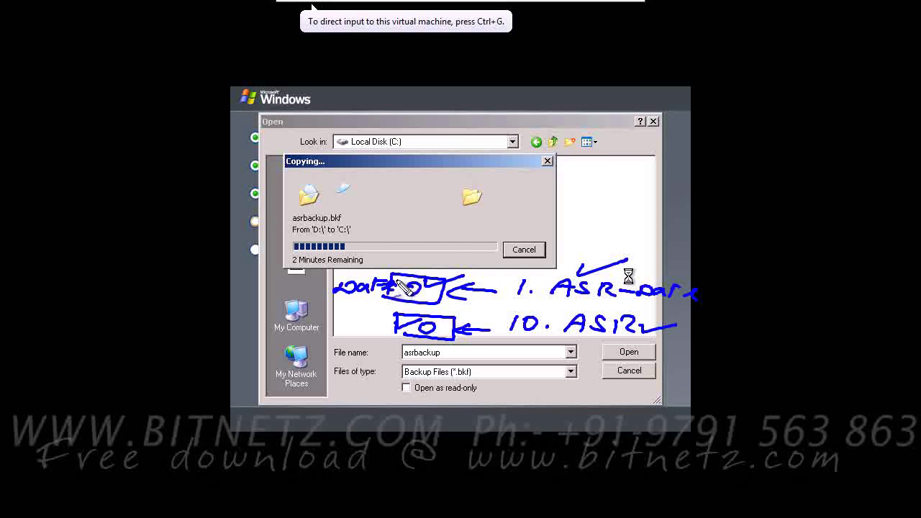
drag(339, 314, 347, 311)
drag(555, 303, 616, 304)
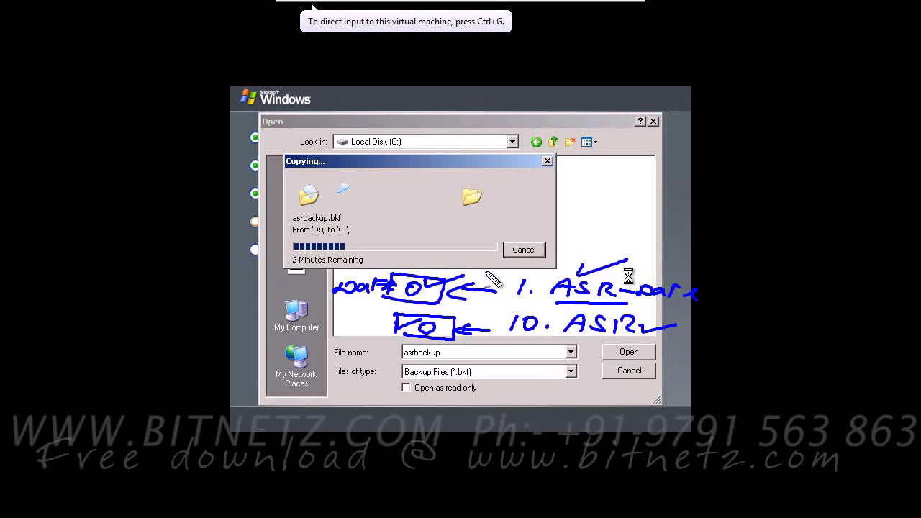
Step: Select asrbackup on Local Disk (C:) as the recovery source and finish the wizard to begin restoring the data
right_click(502, 238)
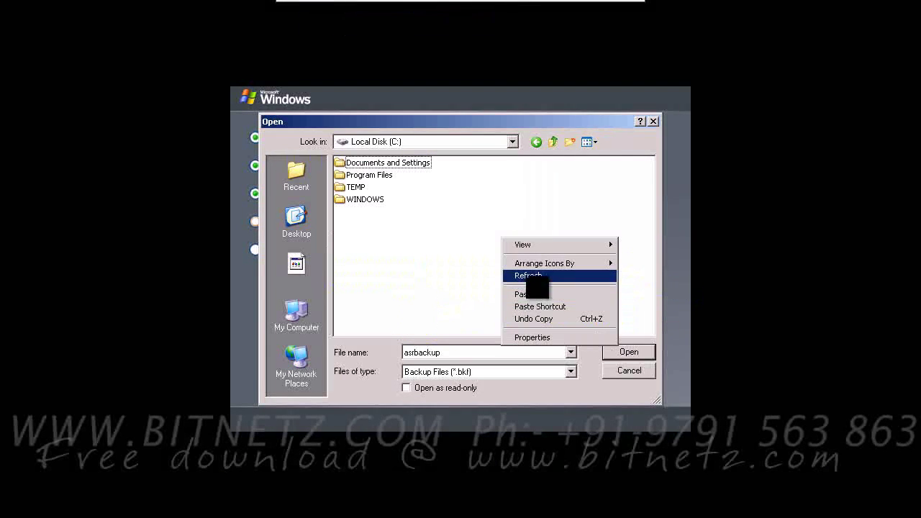
click(526, 276)
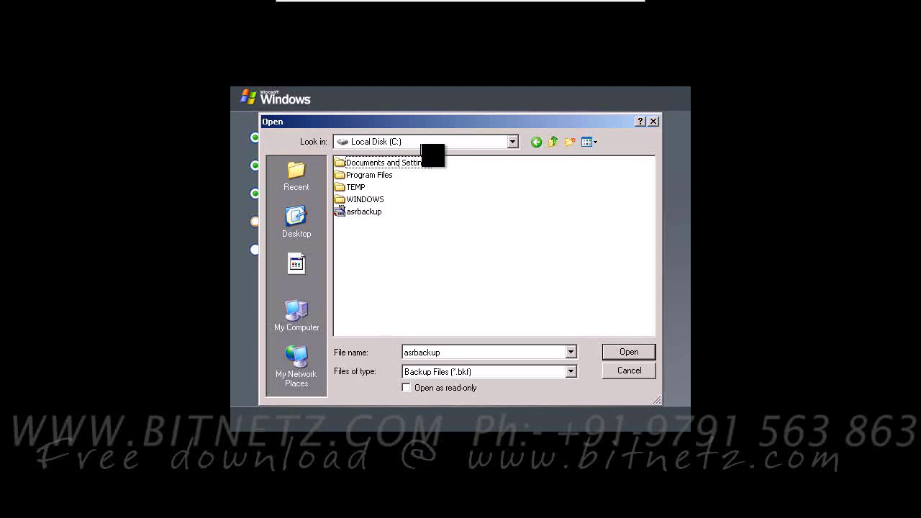
click(364, 211)
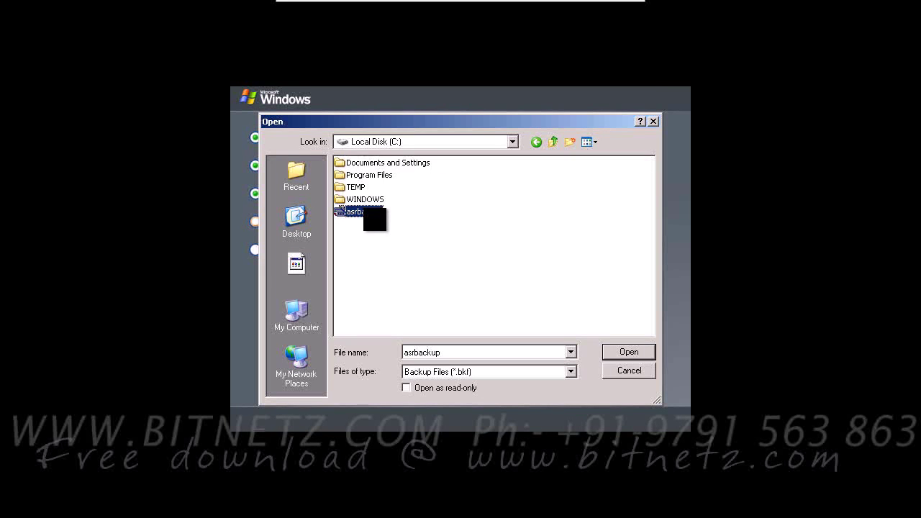
click(637, 353)
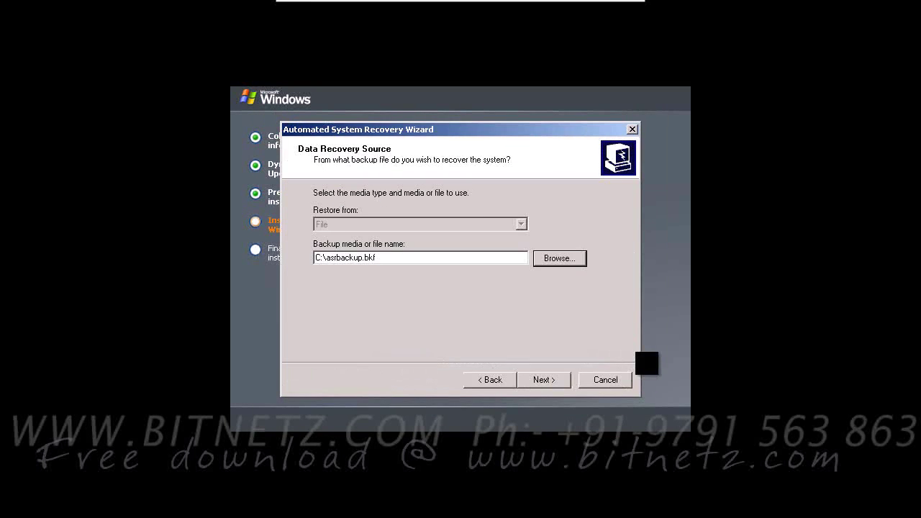
click(548, 380)
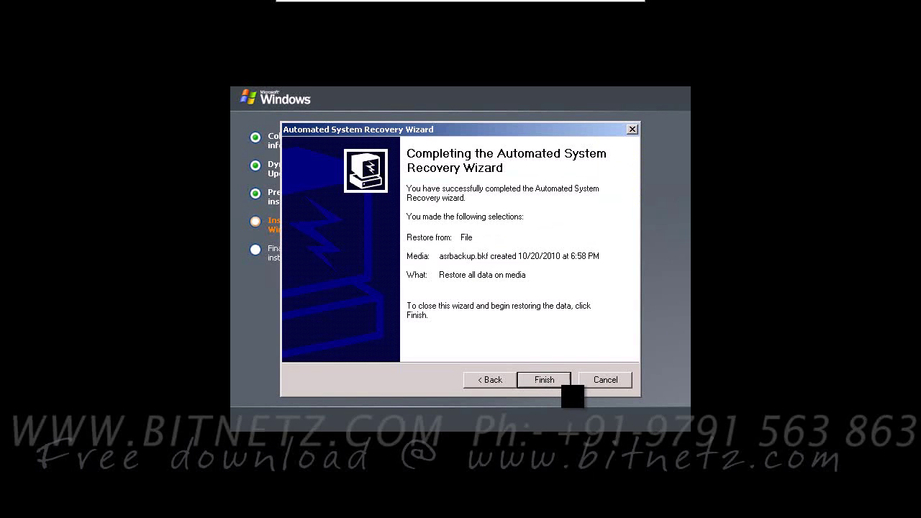
click(547, 381)
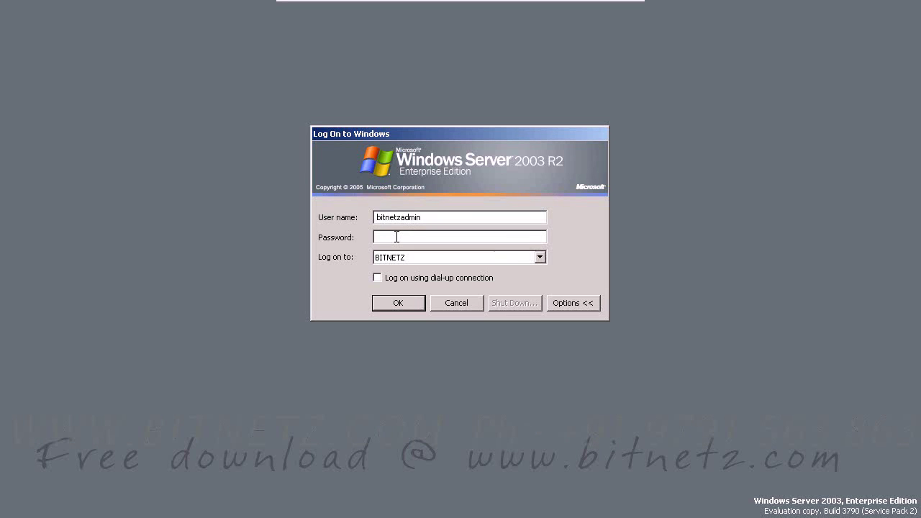
Step: Log on to the BITNETZ domain on the restored server with the account password
text(****)
click(397, 302)
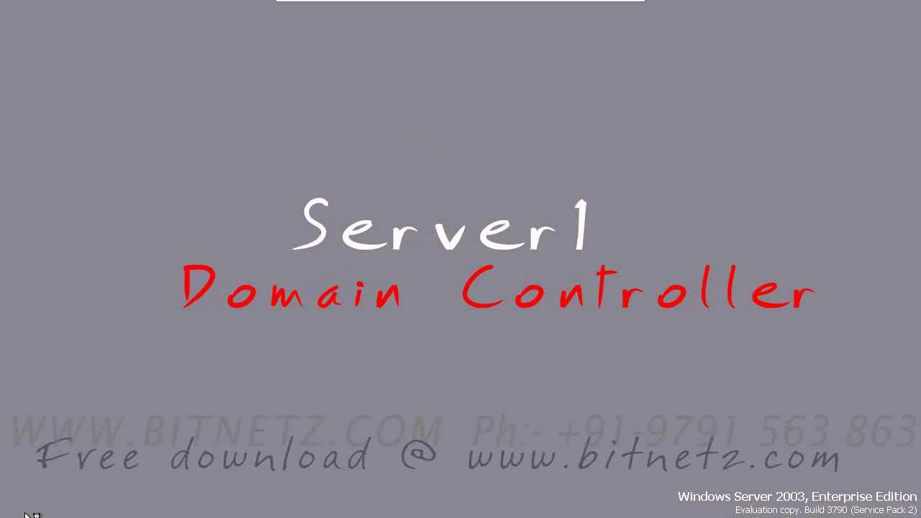
Step: Open an entry from Administrative Tools and allow scripts to continue running despite the Internet Explorer script error
click(34, 508)
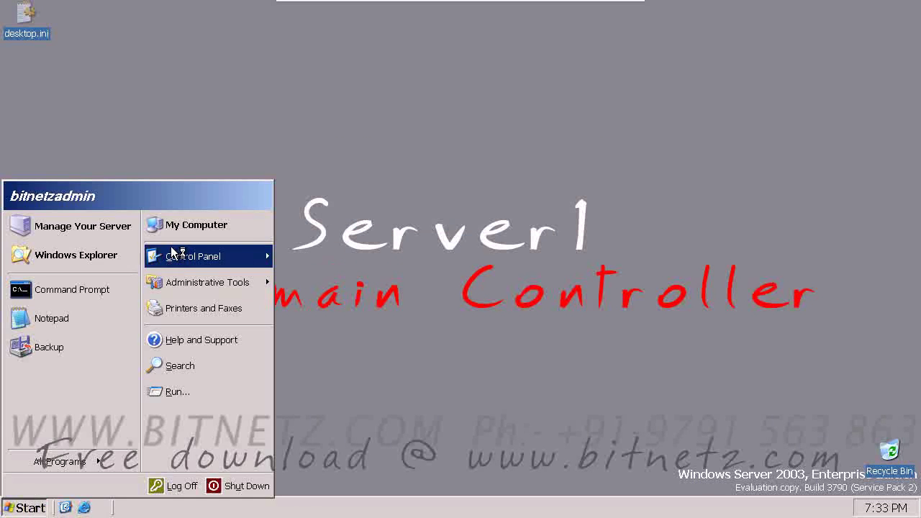
key(Escape)
key(super)
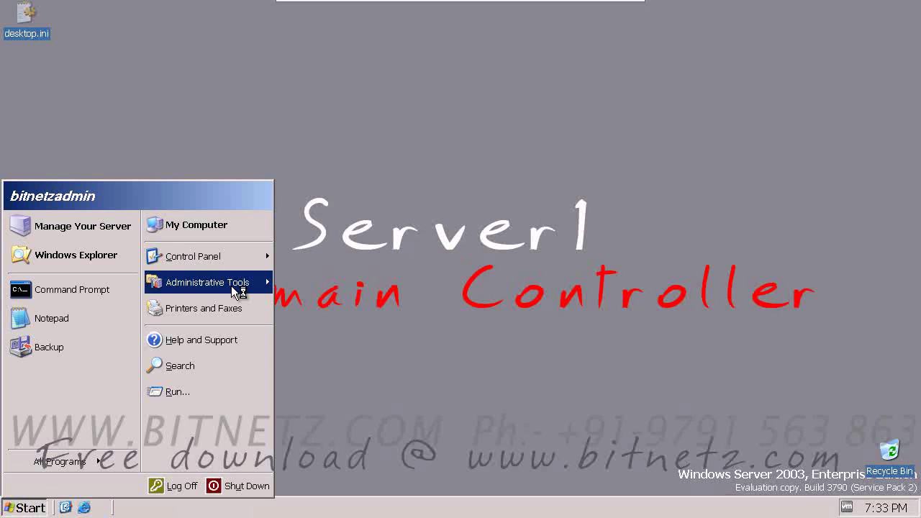
mouse_move(238, 285)
click(363, 144)
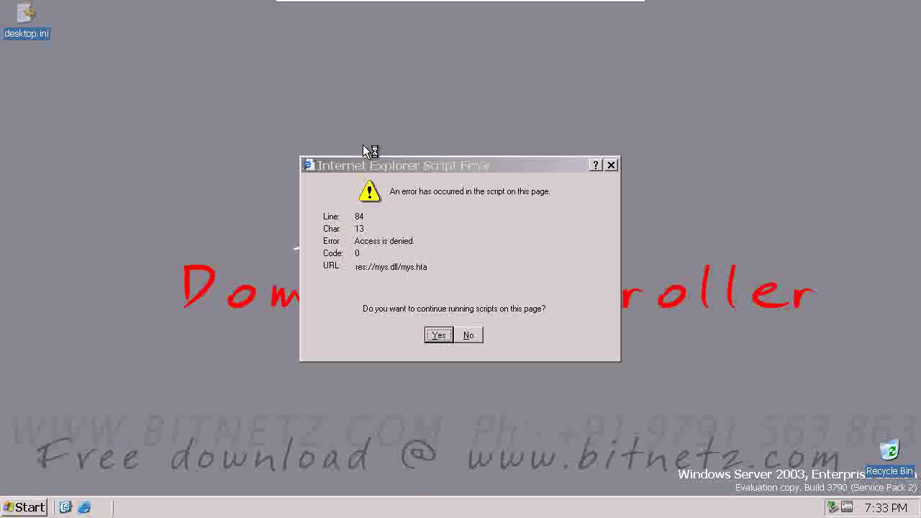
click(434, 333)
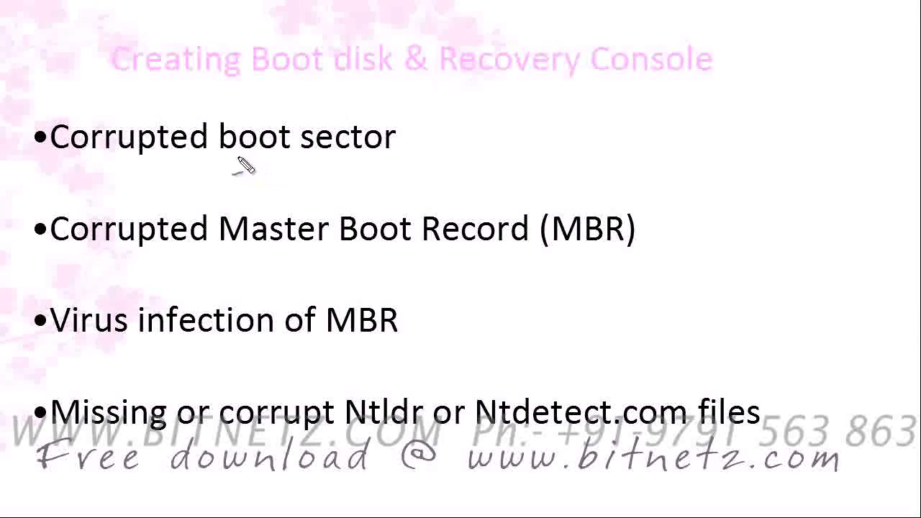
drag(227, 158, 256, 160)
drag(323, 161, 356, 162)
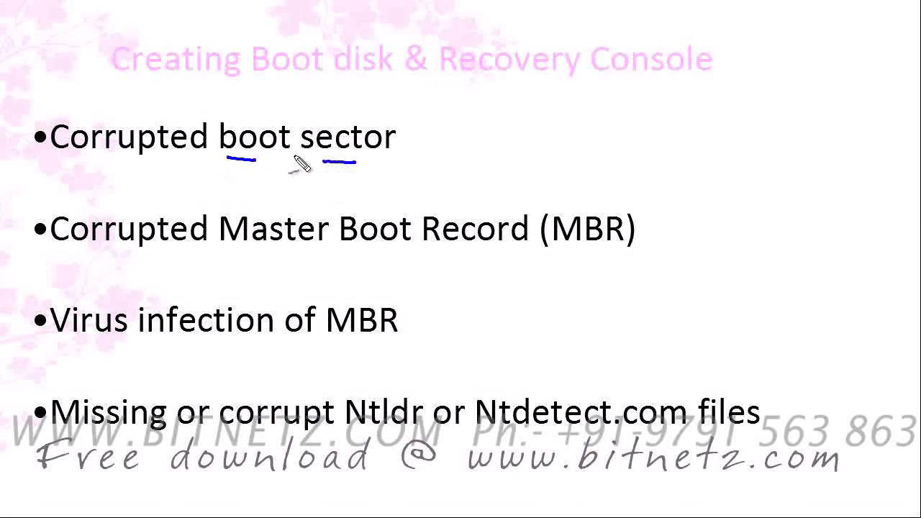